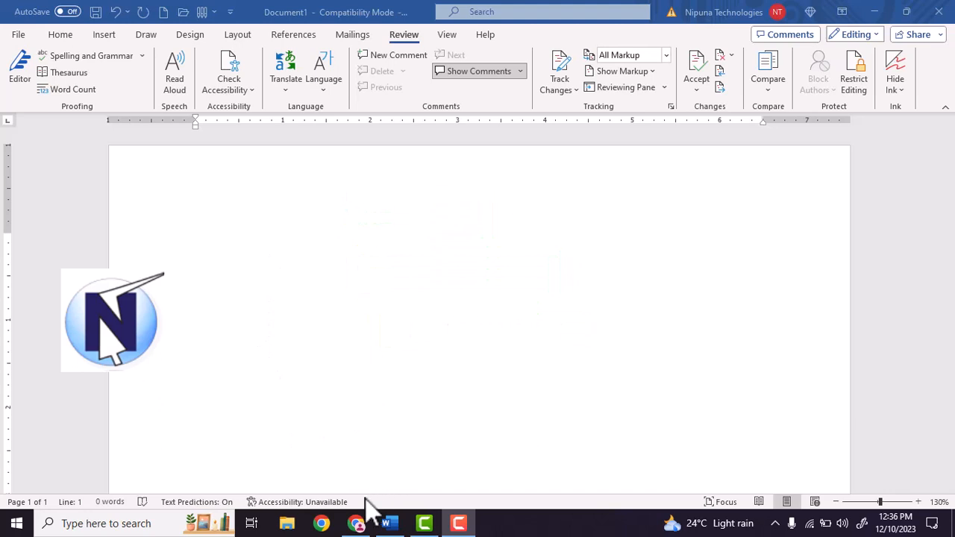
Switch to Chrome and look over the Nipuna Technologies home page, including the course options in the contact form
left_click(356, 523)
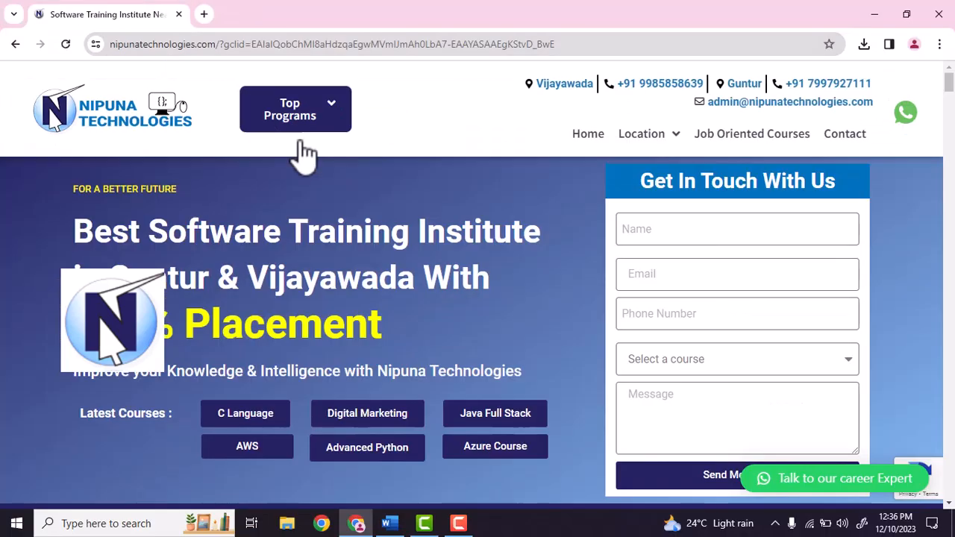
mouse_move(298, 140)
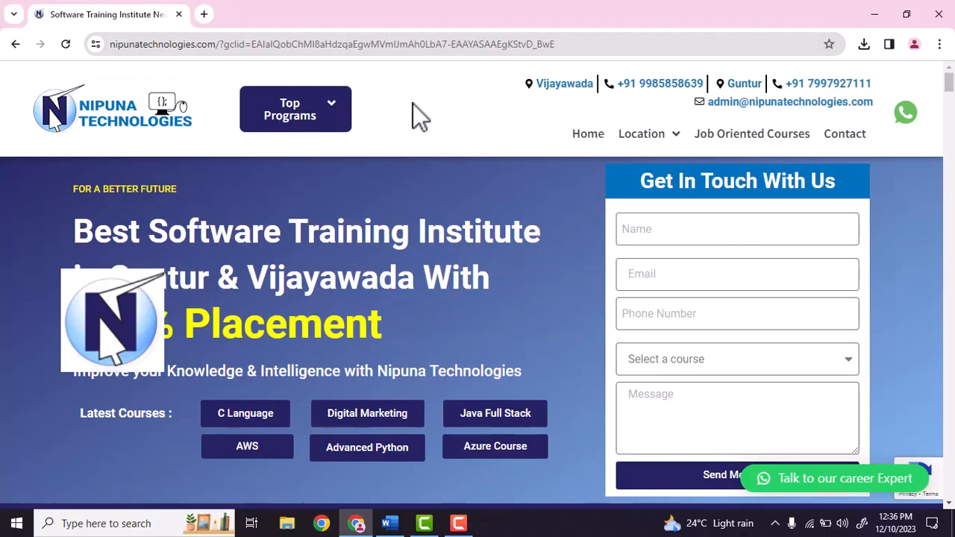
mouse_move(332, 113)
scroll(879, 358, "down", 1)
left_click(839, 294)
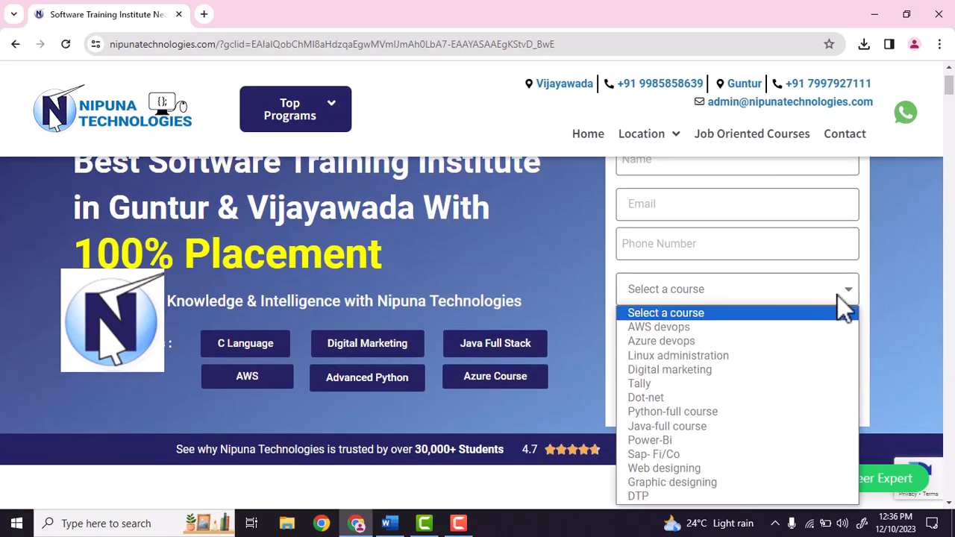
scroll(793, 256, "up", 1)
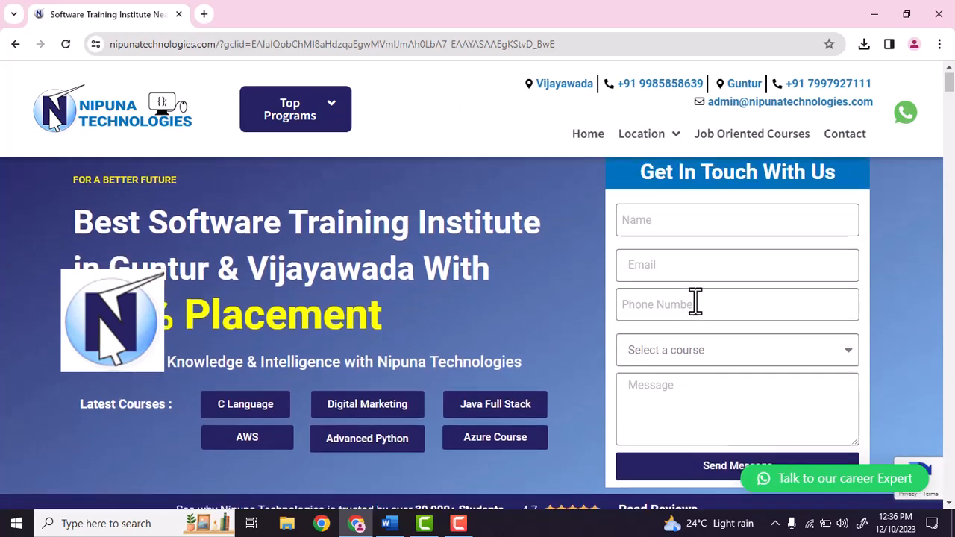
scroll(695, 301, "down", 2)
scroll(731, 339, "up", 1)
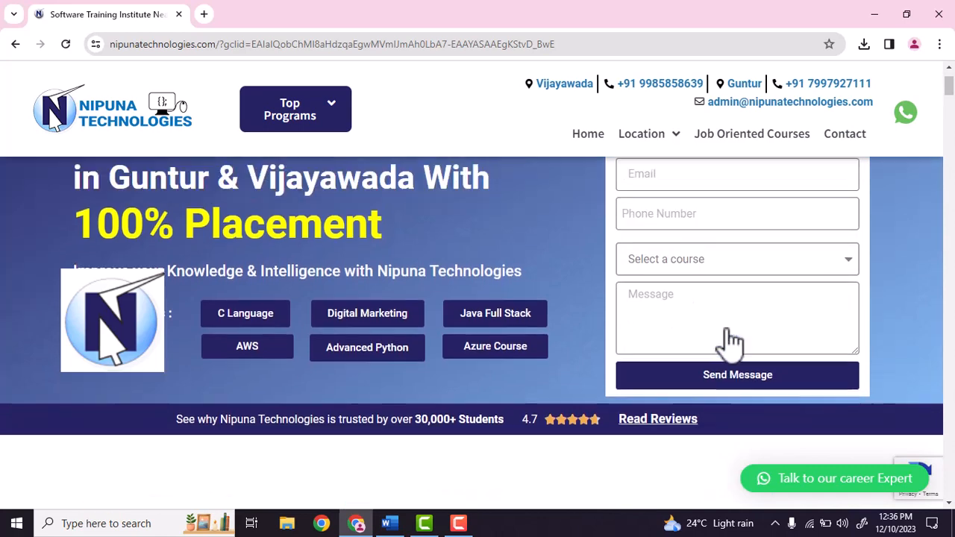
scroll(731, 340, "up", 1)
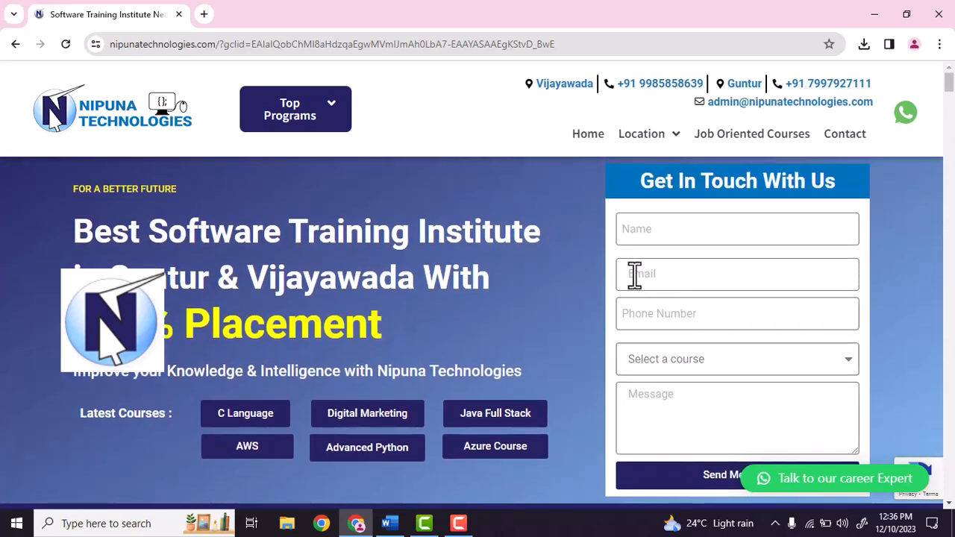
mouse_move(653, 135)
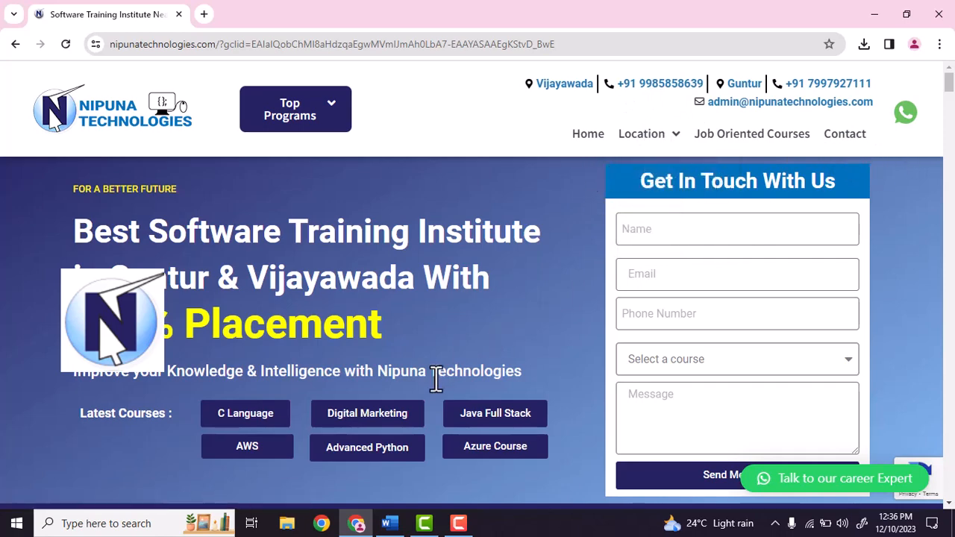
Switch back to Word, run the Editor check on the blank document and dismiss its completion message
left_click(388, 523)
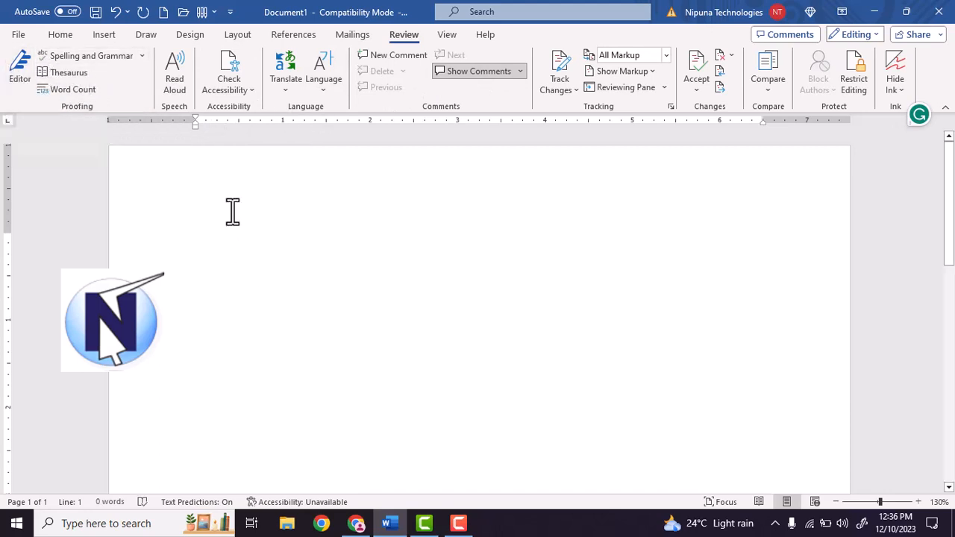
left_click(18, 74)
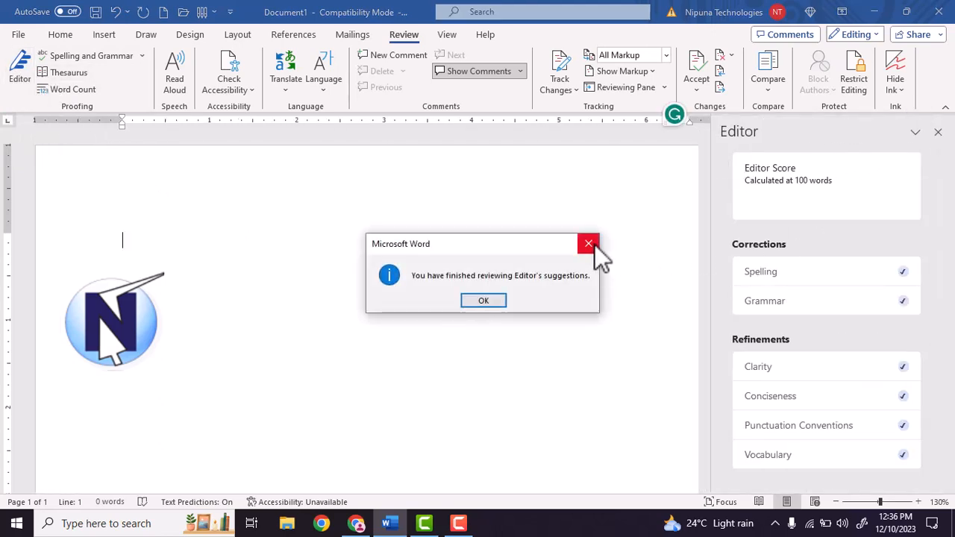
left_click(595, 244)
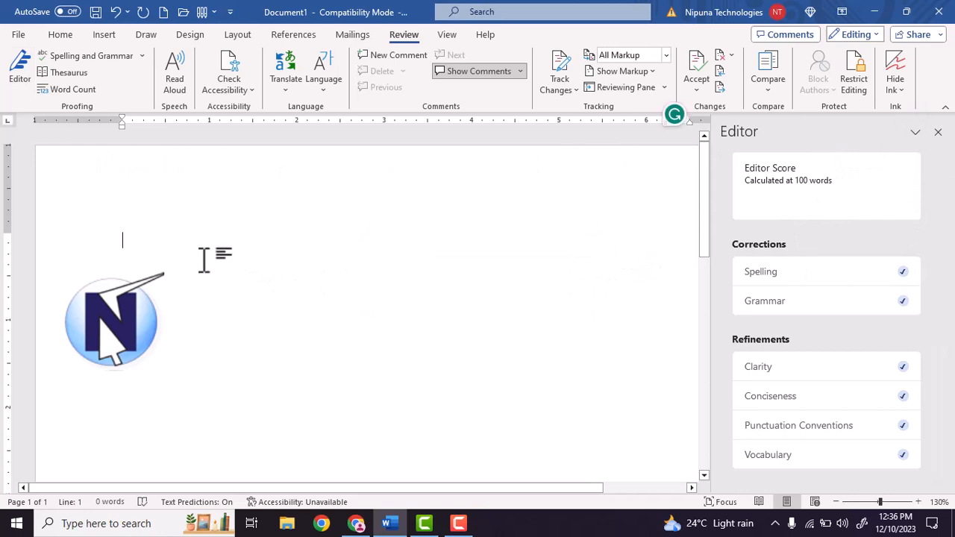
Write the sentence "Nipuna Technologies are a perfect train institute" on the first line and start a new line
type("ip")
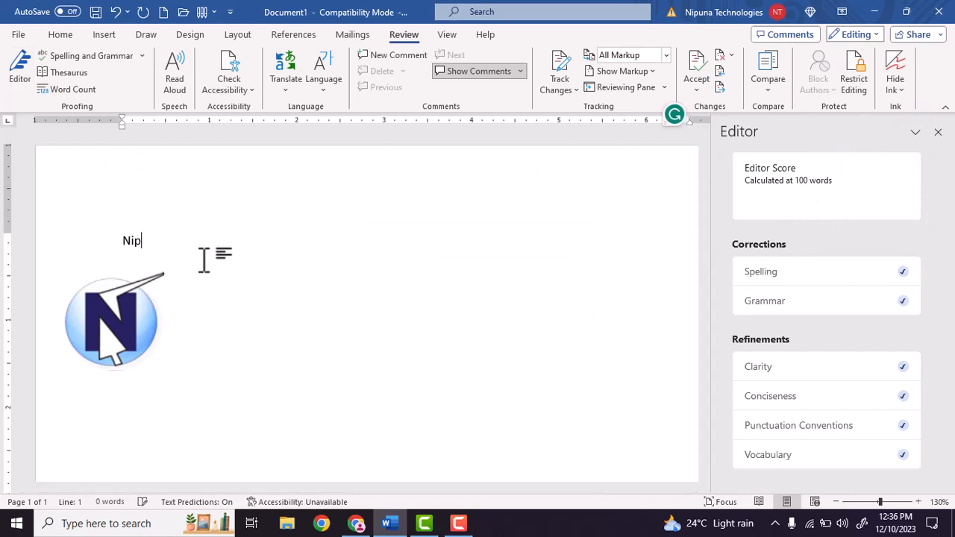
type("una Technologies are")
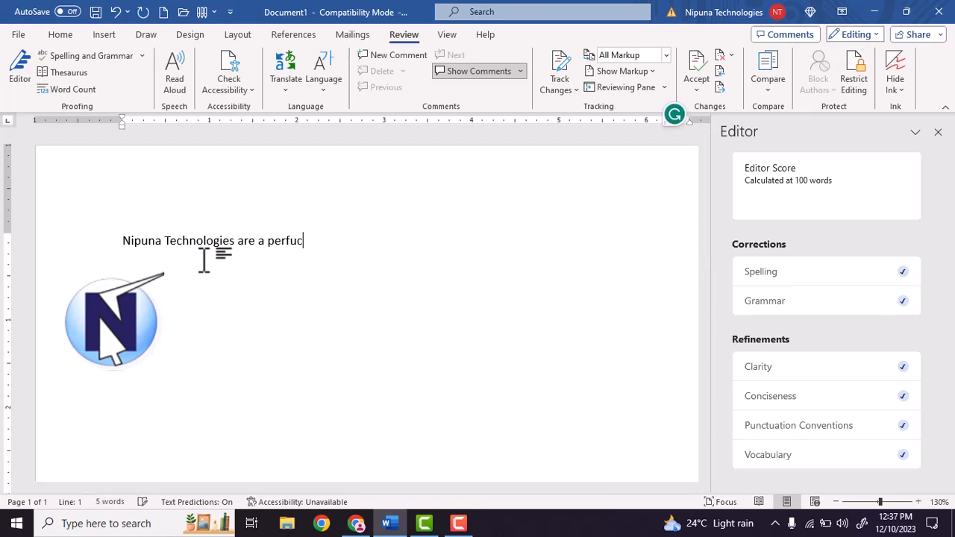
type("a perfectetr")
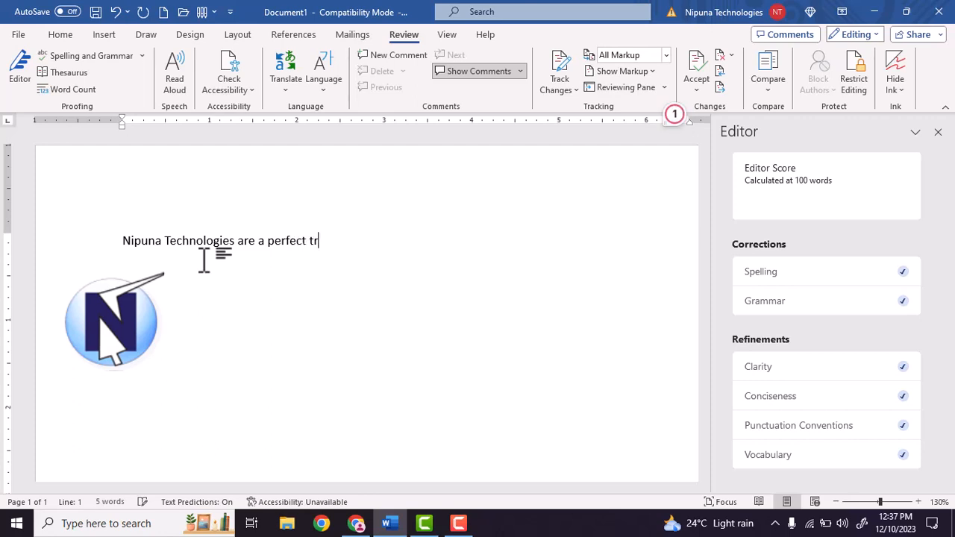
type("ain in")
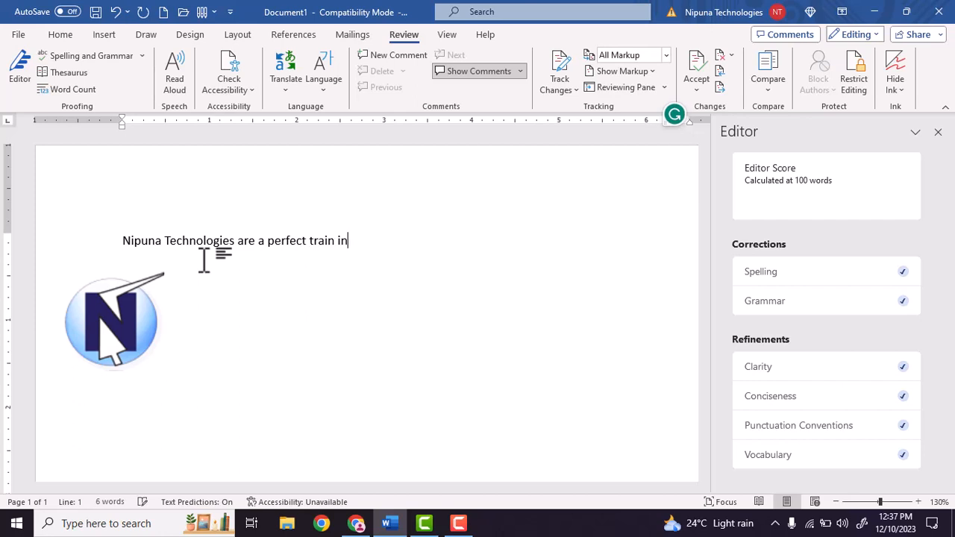
type("stitute")
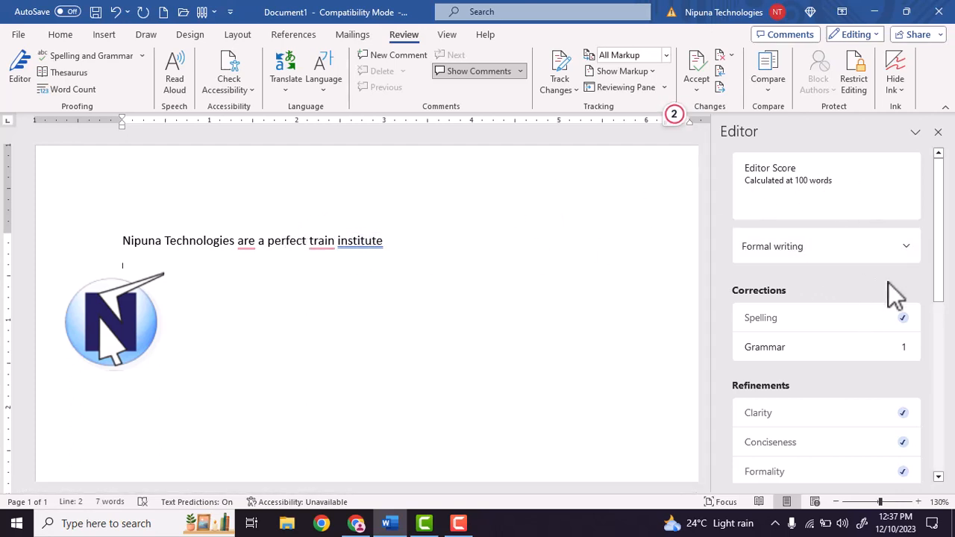
Review the Editor's correction and refinement categories and accept the grammar suggestion "institute." for the sentence's last word
scroll(865, 329, "down", 1)
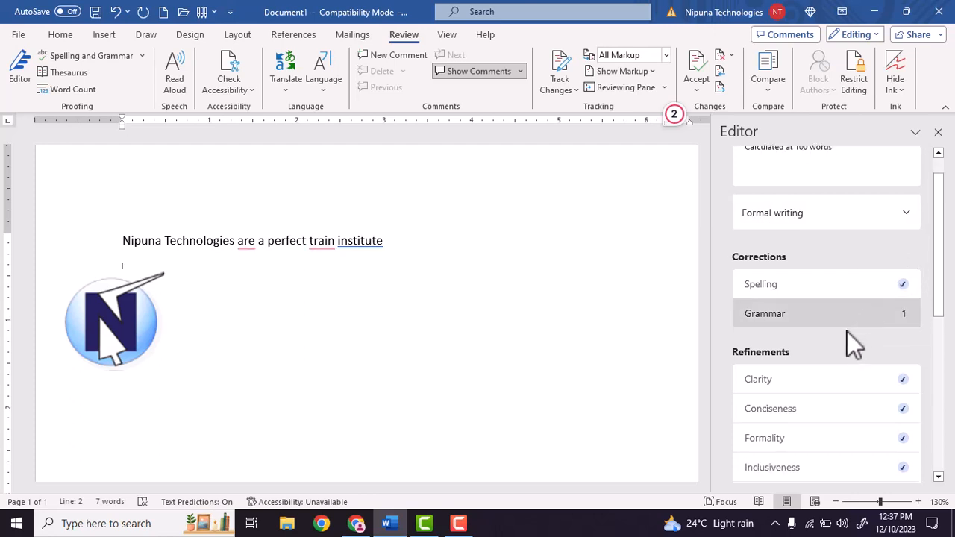
scroll(847, 317, "down", 1)
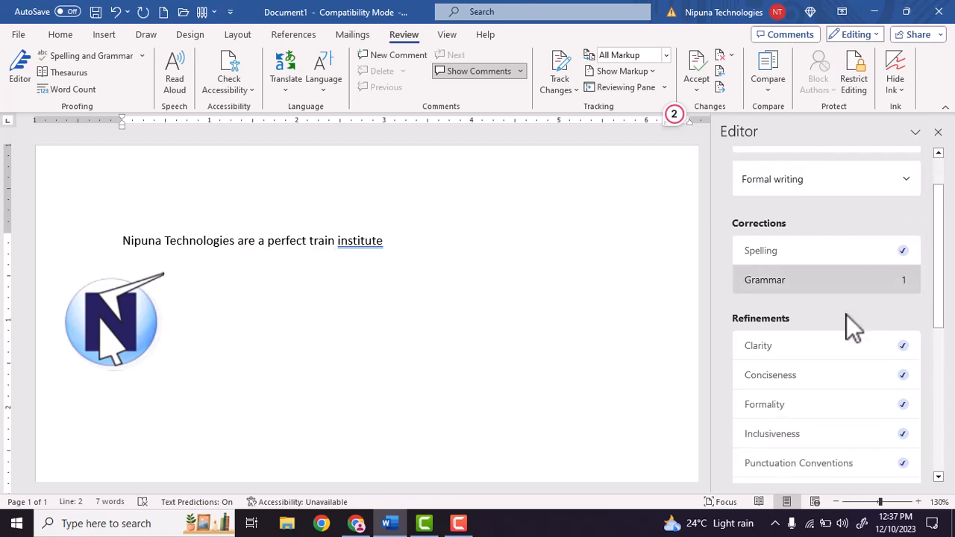
scroll(899, 287, "down", 3)
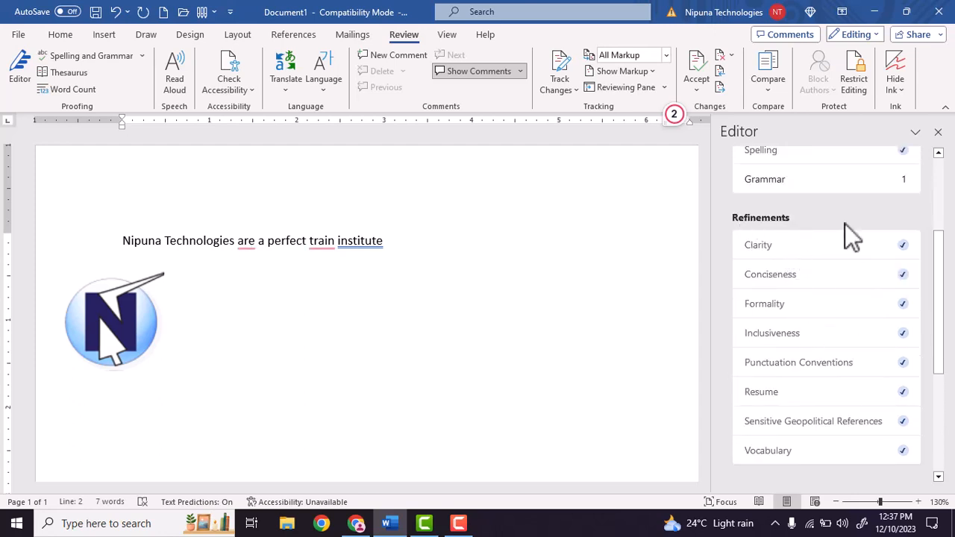
scroll(873, 298, "down", 4)
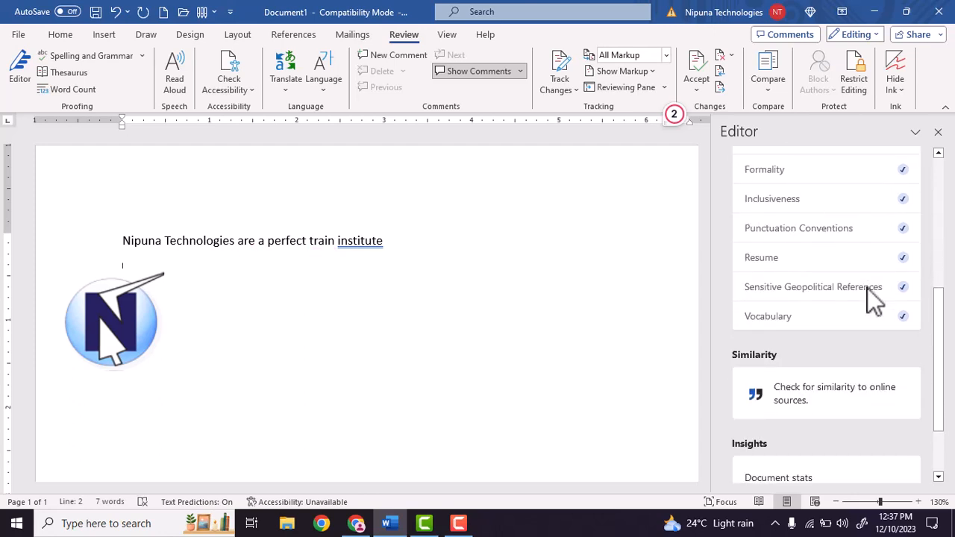
scroll(867, 290, "down", 3)
scroll(868, 290, "up", 10)
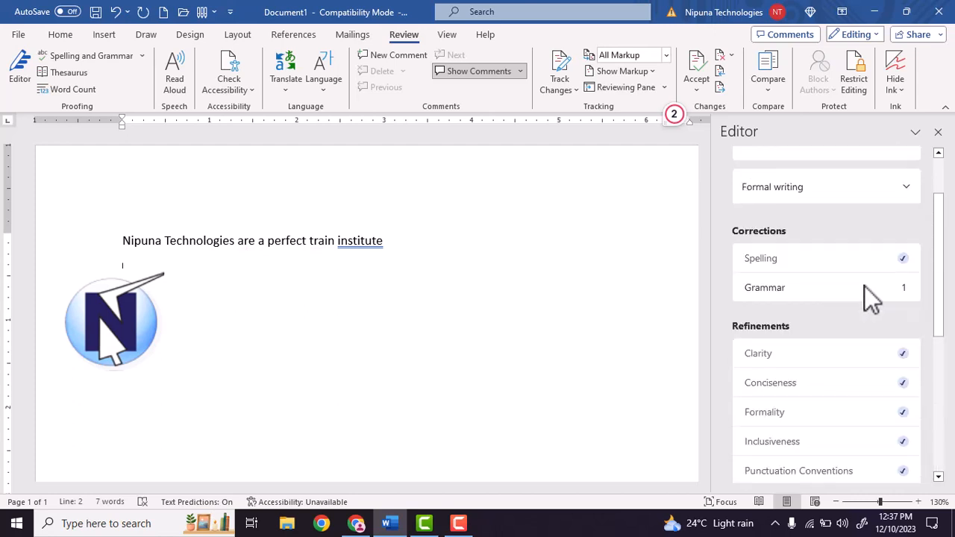
scroll(864, 286, "up", 1)
left_click(786, 322)
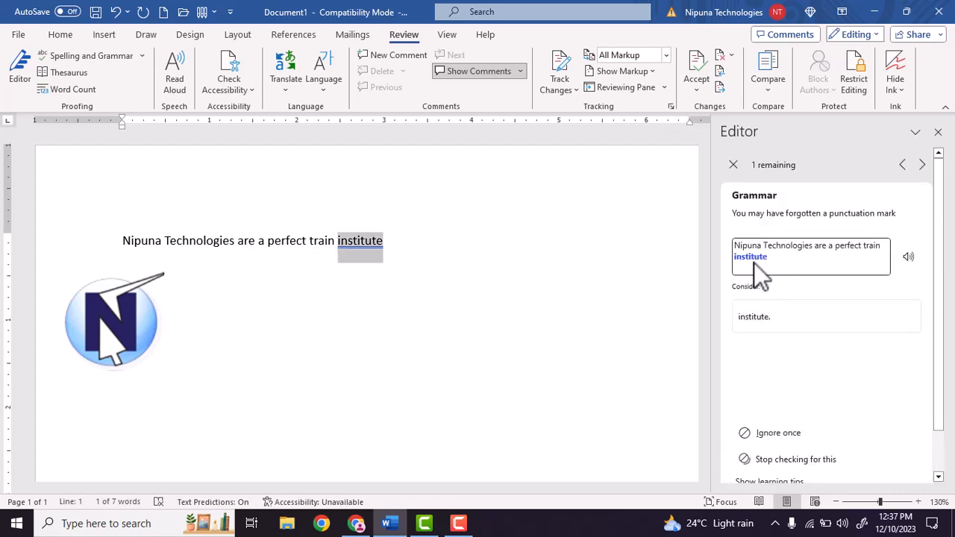
left_click(768, 319)
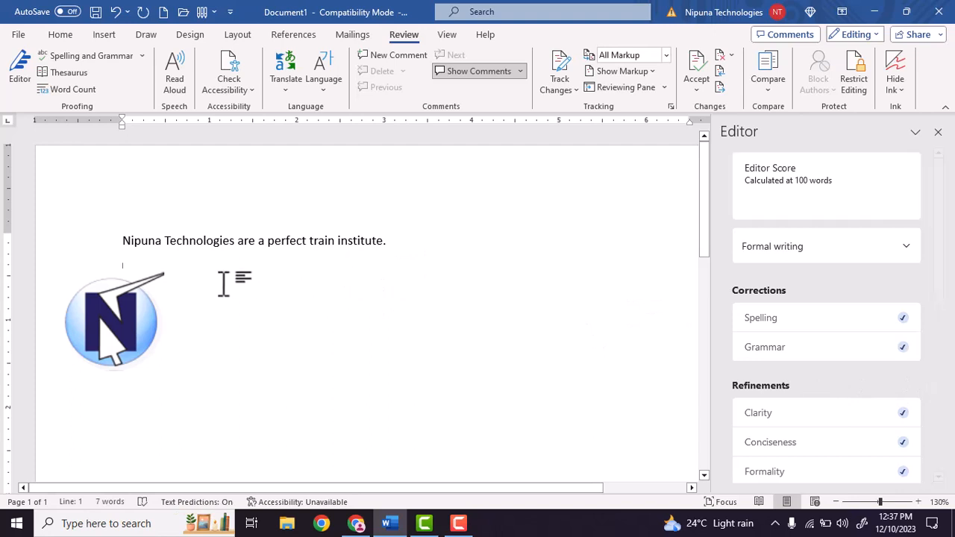
Replace the verb "are" with "is" in the sentence so it reads "Nipuna Technologies is a perfect train institute."
left_click(236, 244)
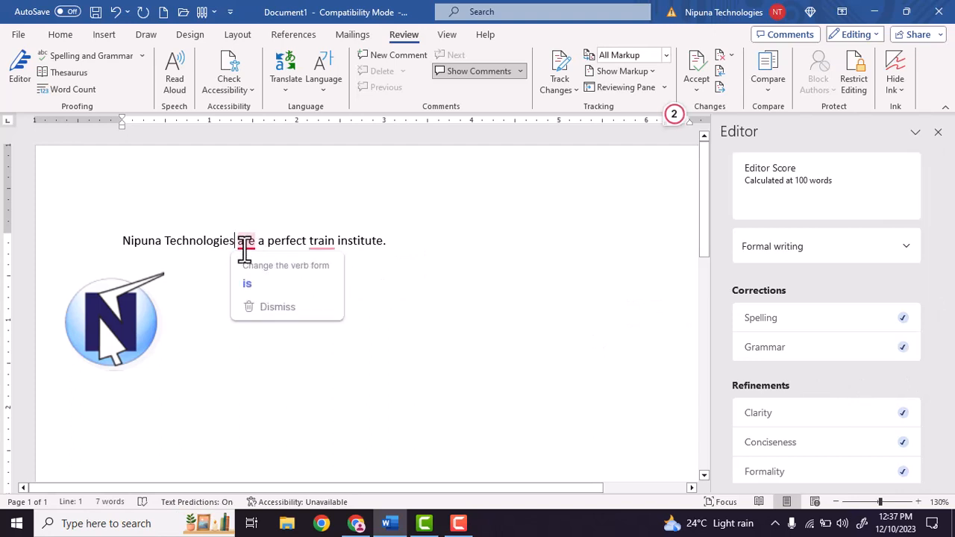
key("BackSpace")
left_click(250, 245)
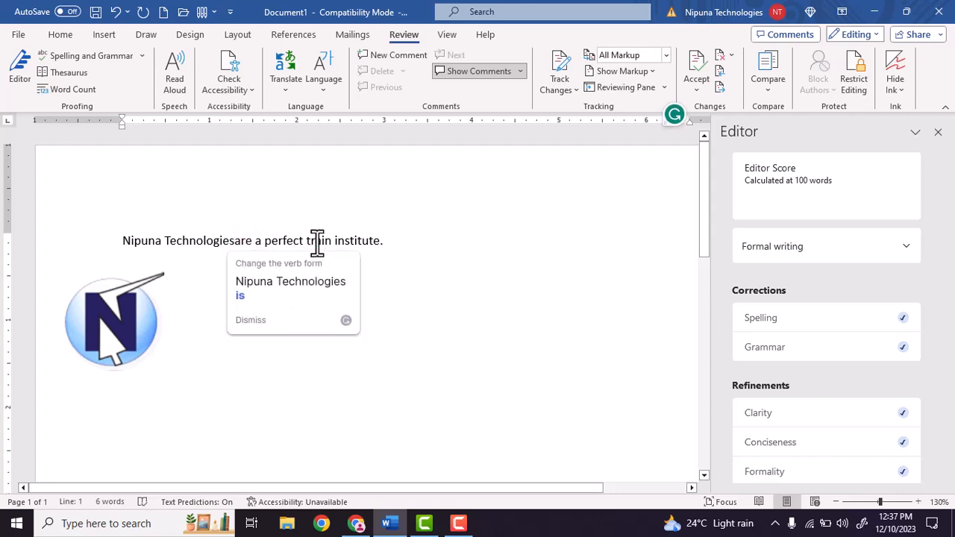
key("BackSpace")
key("BackSpace")
key("BackSpace")
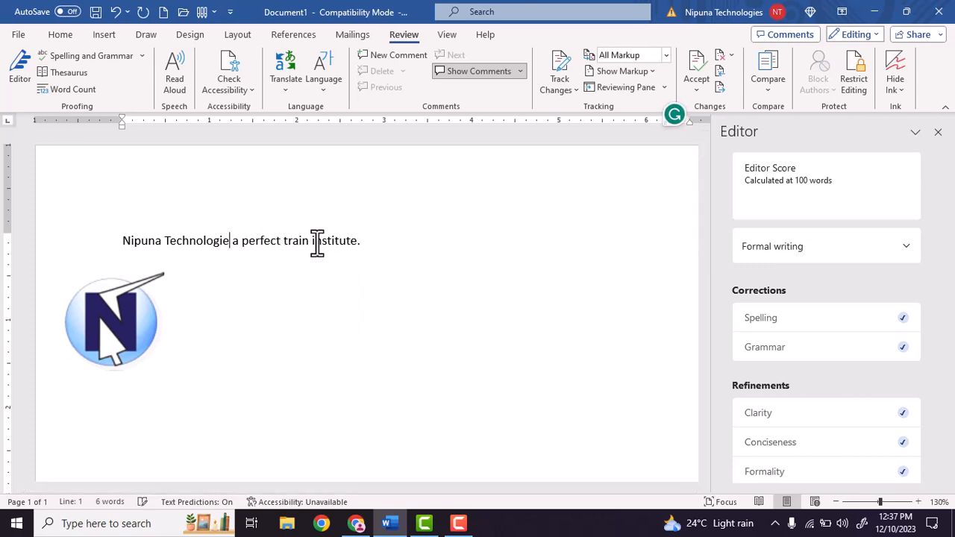
type("i")
type("s is")
left_click(410, 239)
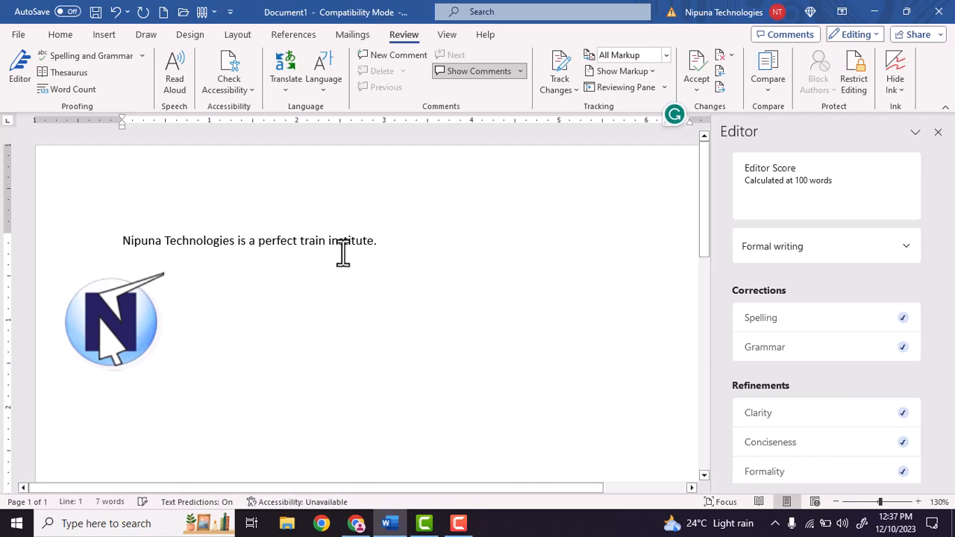
Select the sentence with the blank lines below it and examine the Editor's corrections, refinements and similarity check
scroll(904, 352, "down", 2)
scroll(873, 302, "up", 2)
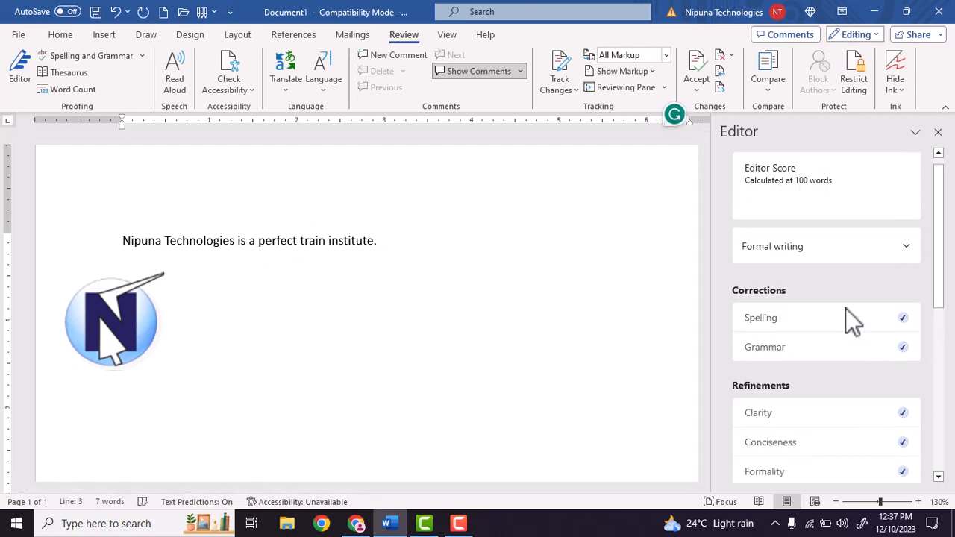
left_click(101, 239)
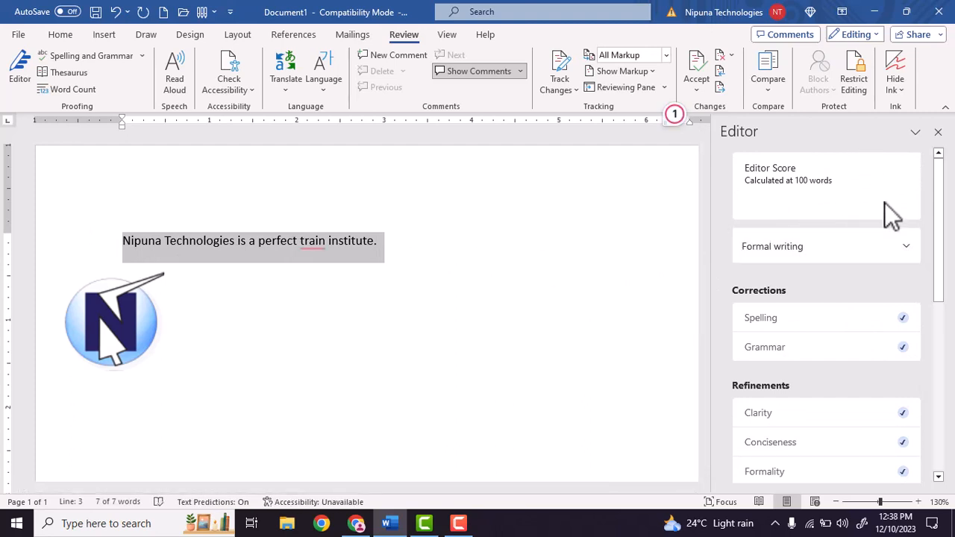
scroll(836, 239, "down", 1)
scroll(821, 257, "down", 2)
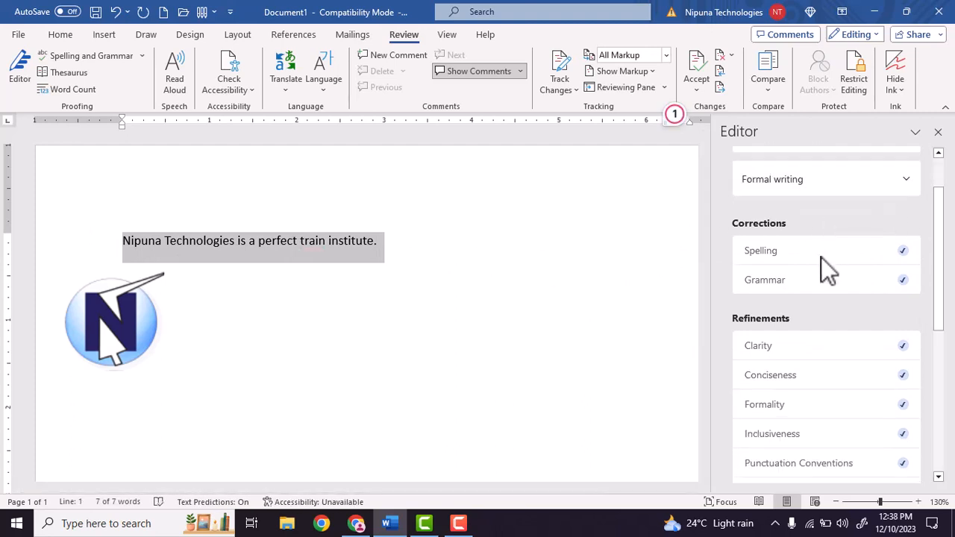
scroll(836, 298, "down", 2)
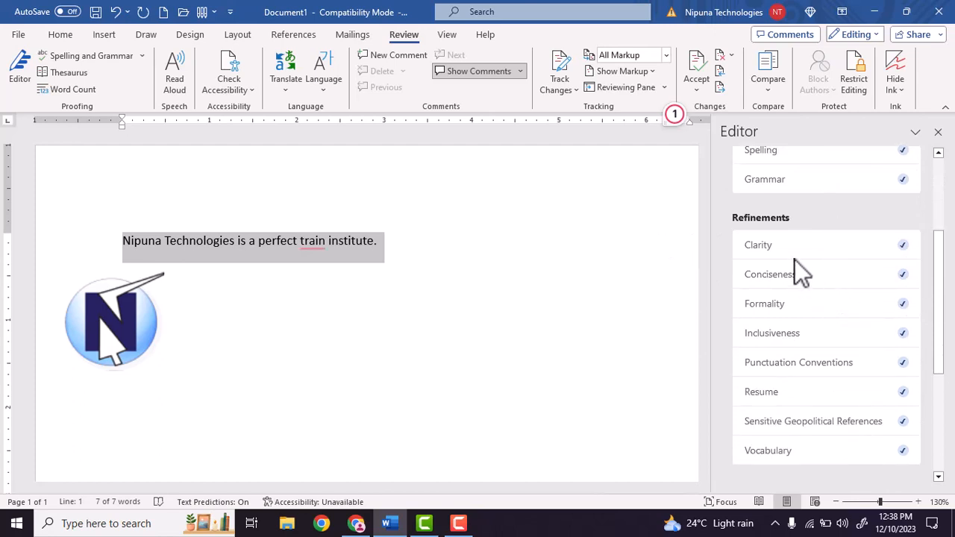
scroll(815, 297, "down", 3)
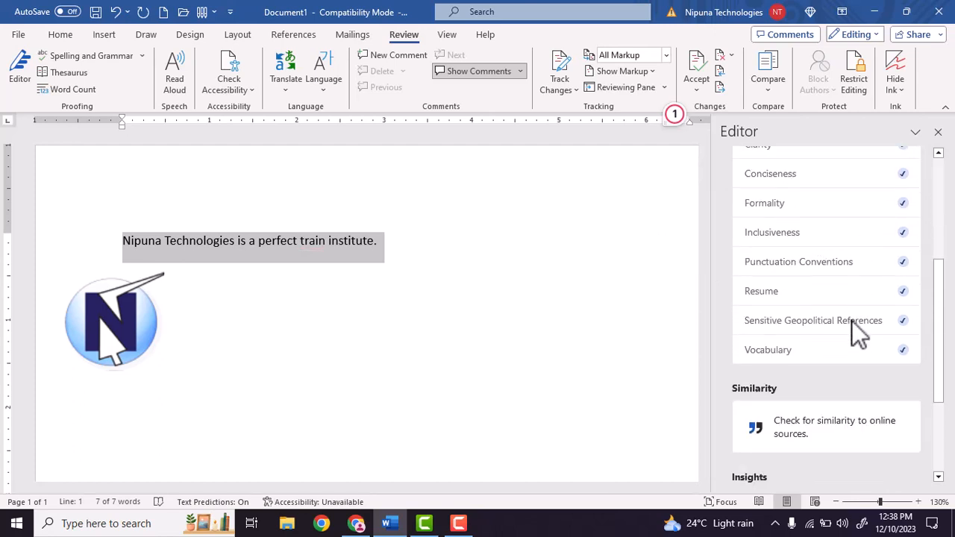
scroll(533, 166, "down", 2)
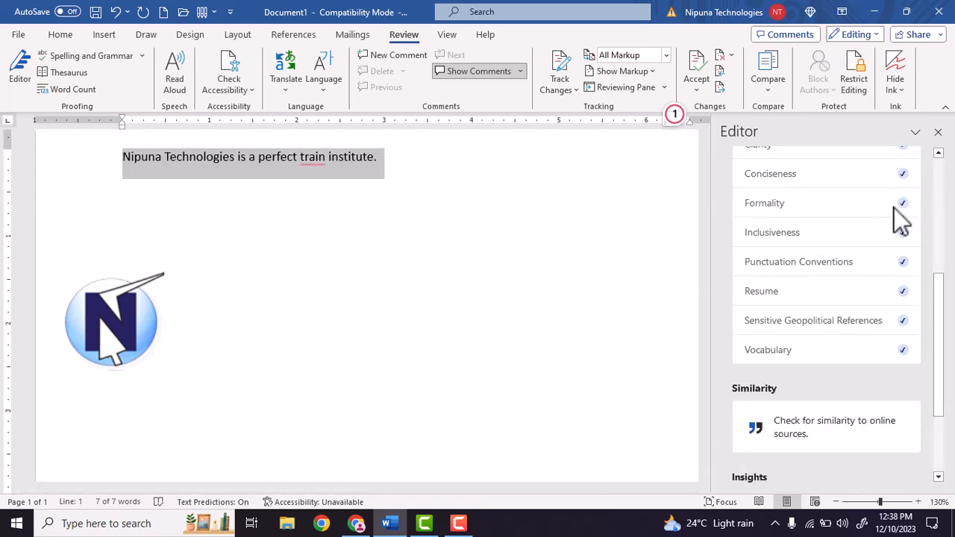
Close the Editor pane and delete the selected sentence
left_click(938, 133)
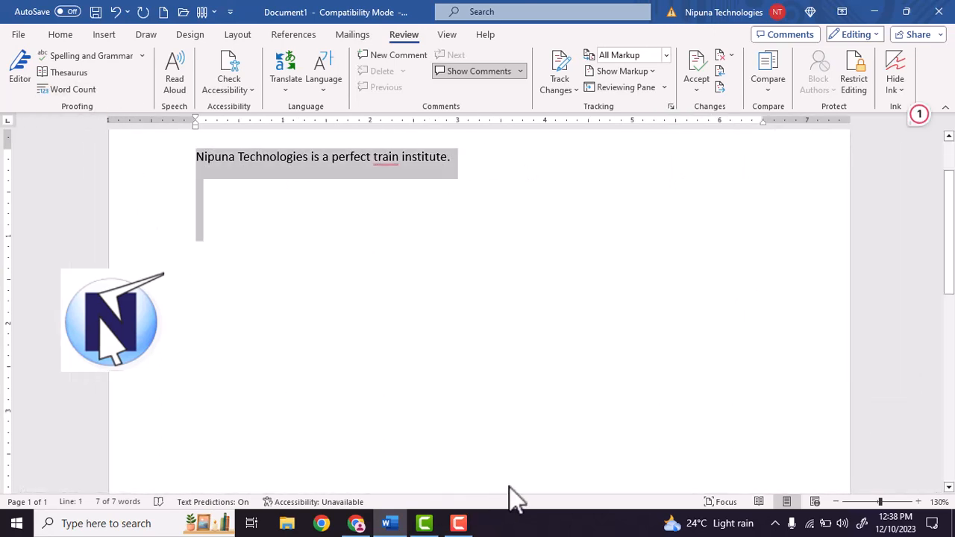
key("Delete")
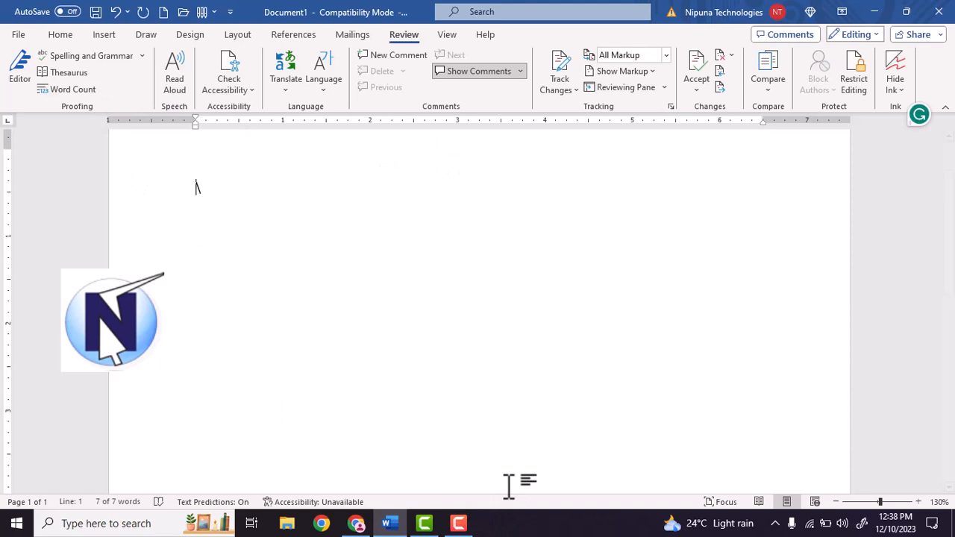
Enter a list of seven names, one per line, starting with "Nipuna"
type("\\")
key("BackSpace")
type("Nipuna")
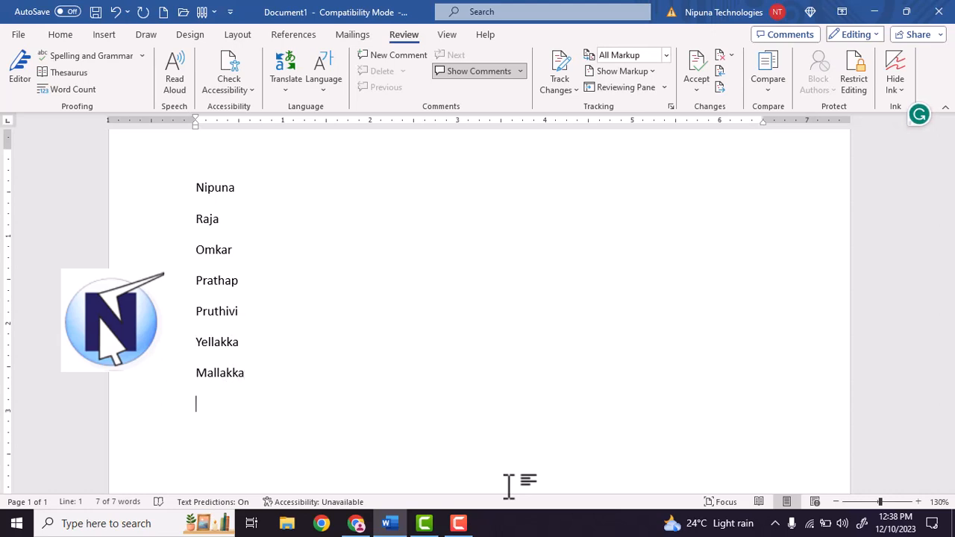
Add the misspelled word "Eduwcation" on a new line below the list of names
type("eduscation")
key("Return")
type("wcation")
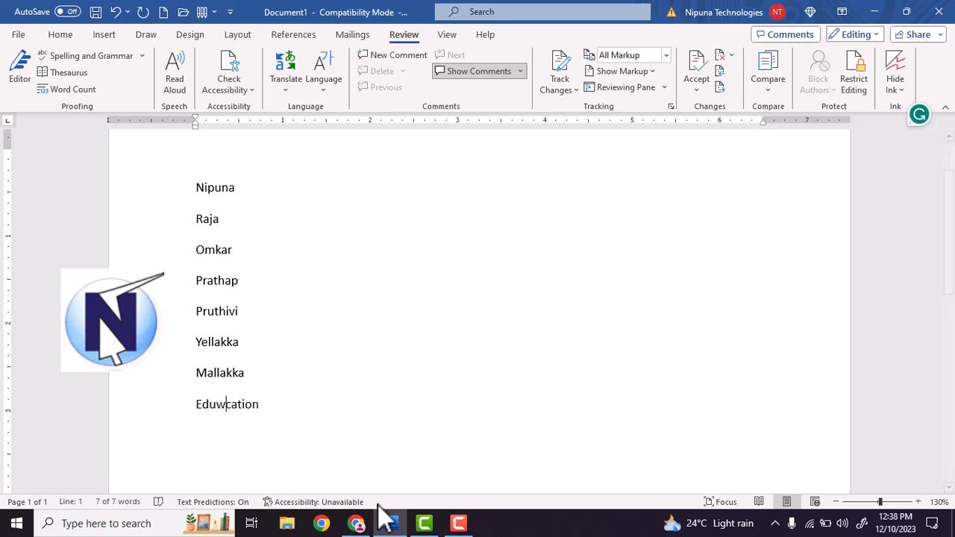
Replace the "w" in the last word with "s" so it reads "Eduscation", and start a new line below it
left_click(314, 416)
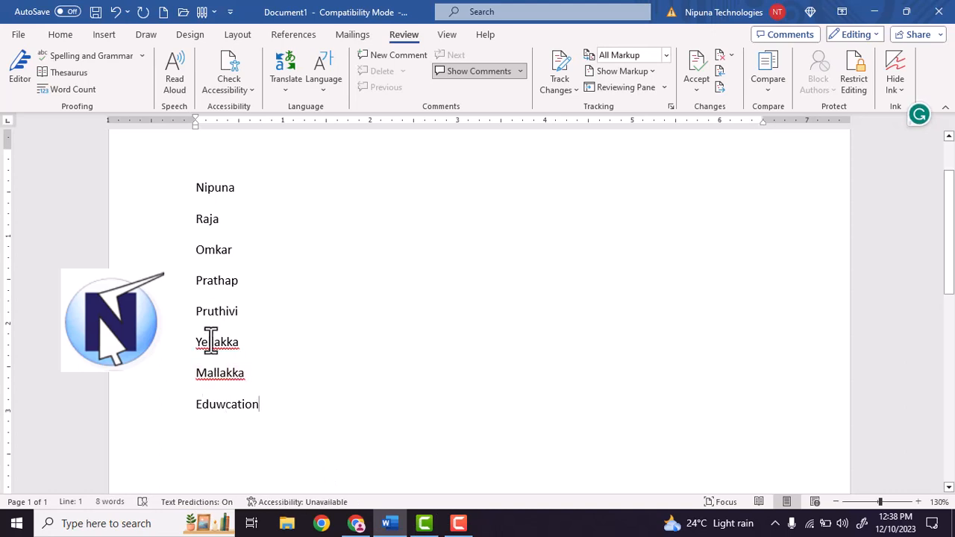
left_click(224, 408)
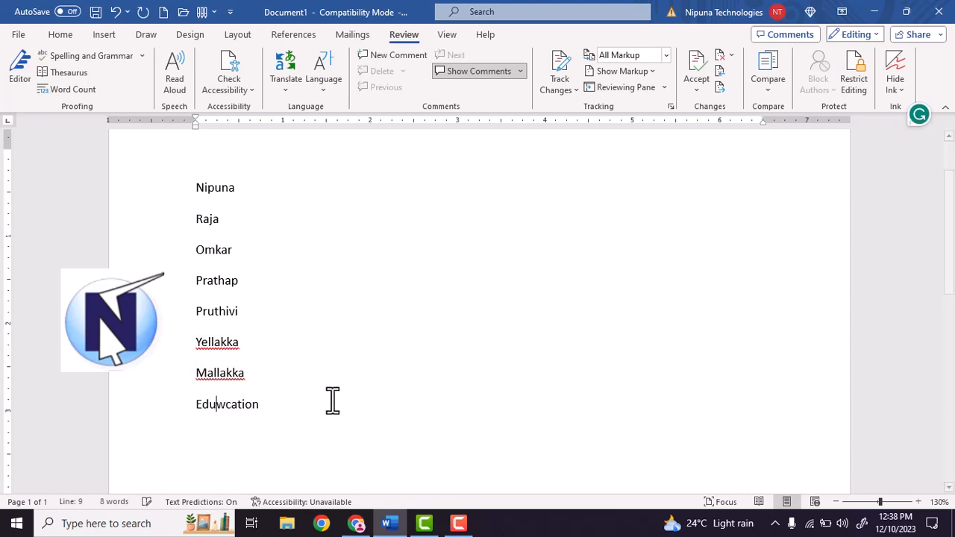
key("Right")
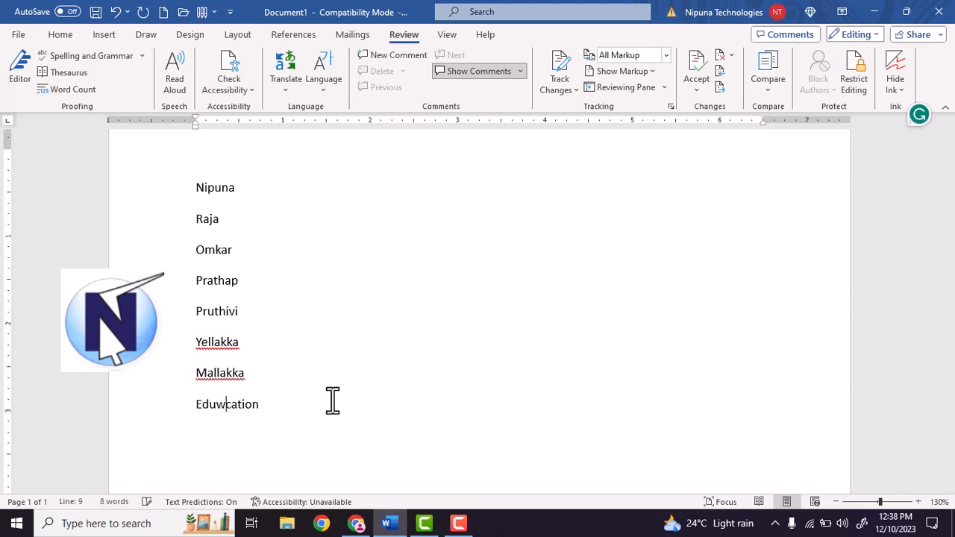
key("BackSpace")
type("4")
key("BackSpace")
type("2")
key("BackSpace")
type("s")
key("Return")
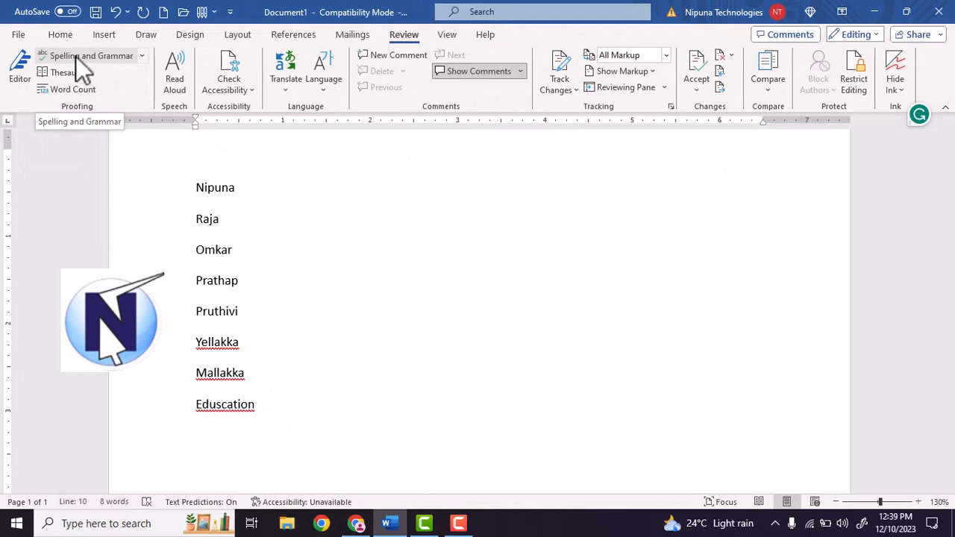
Run the spelling and grammar check, ignoring the two flagged names once each and correcting "Eduscation" to "Education"
left_click(76, 56)
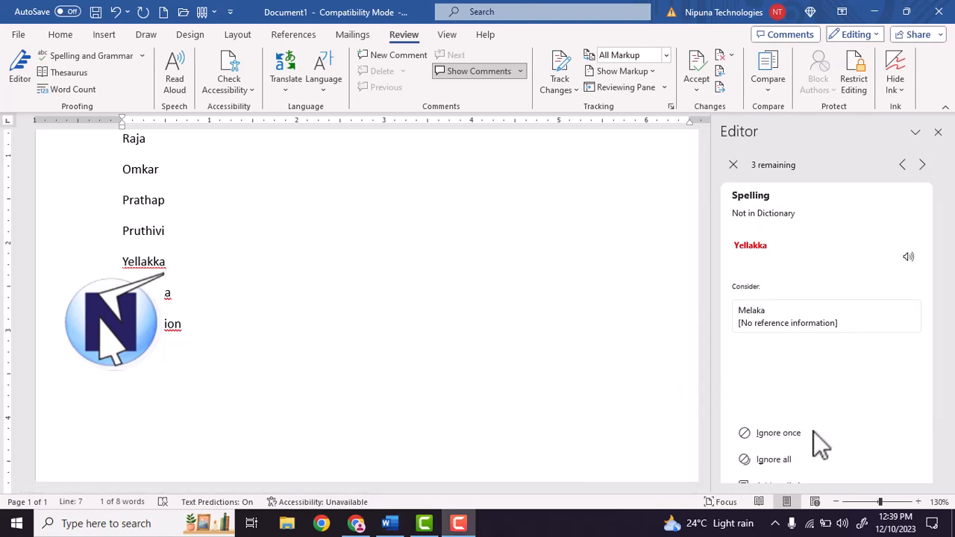
left_click(774, 433)
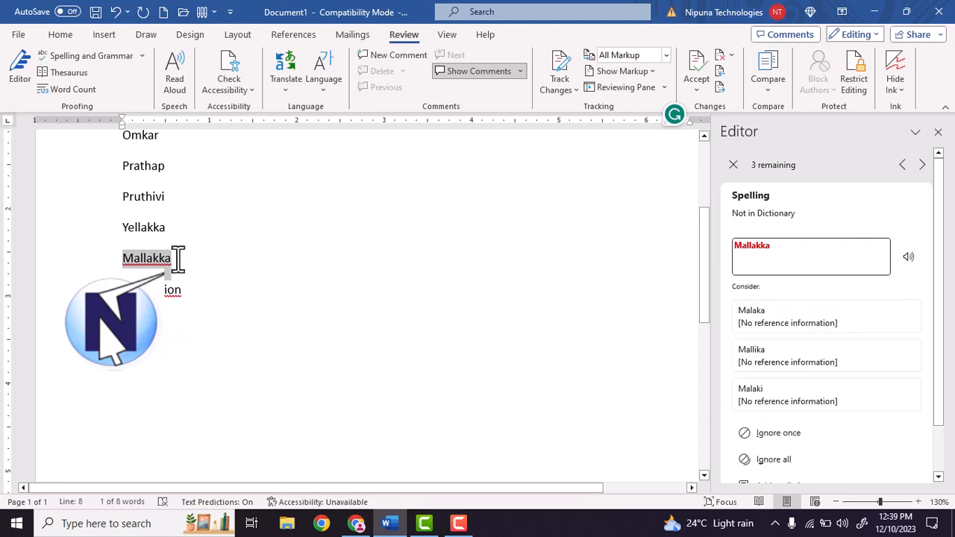
left_click(819, 427)
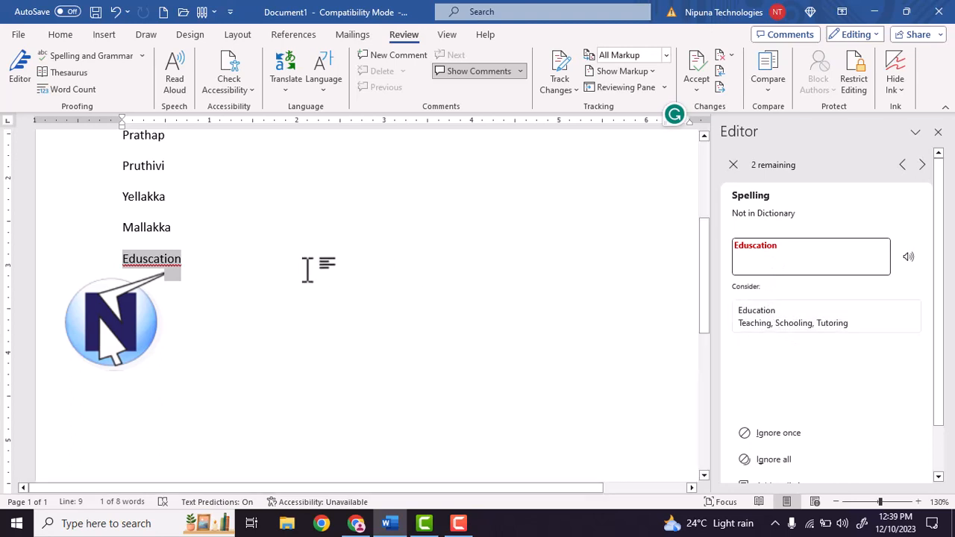
left_click(752, 315)
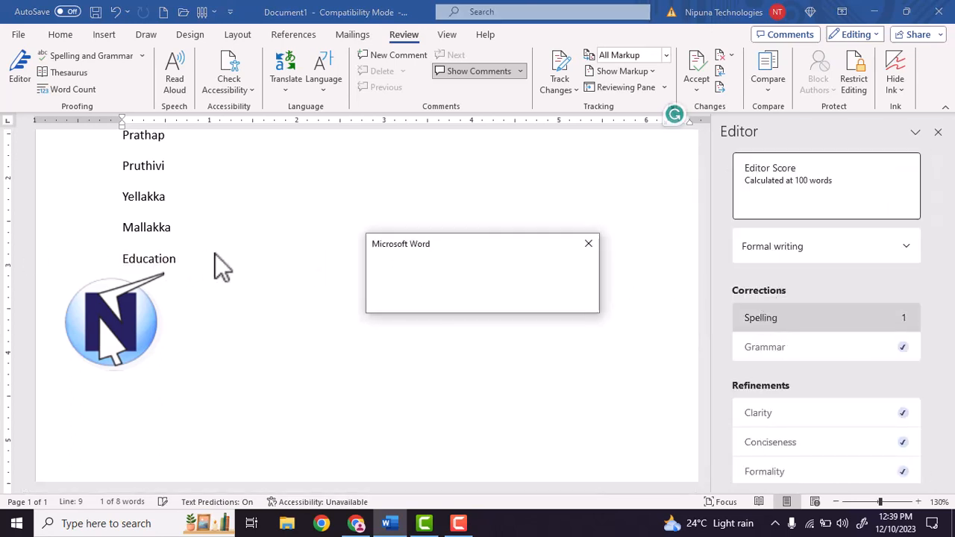
left_click(588, 244)
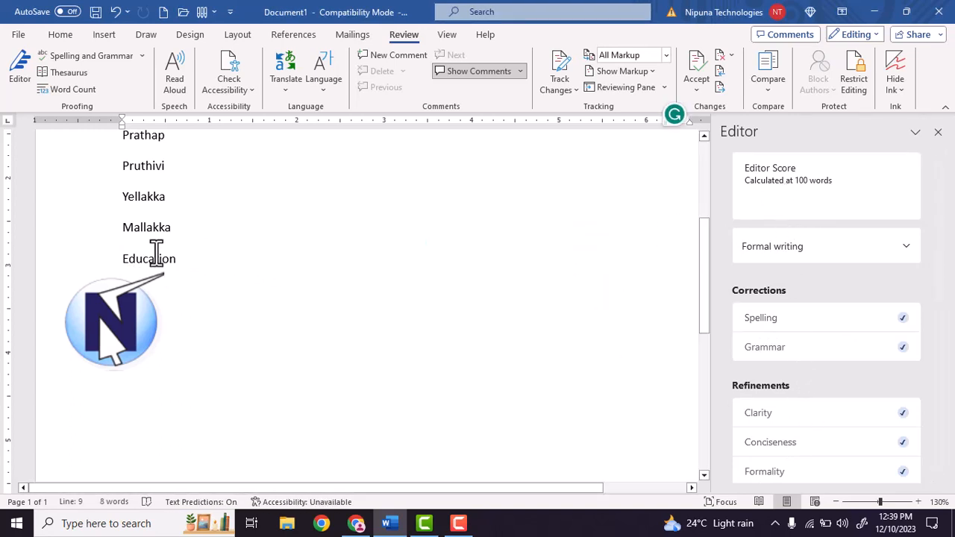
Add the sentence "She are a good girl" on a new line below "Education"
left_click(239, 277)
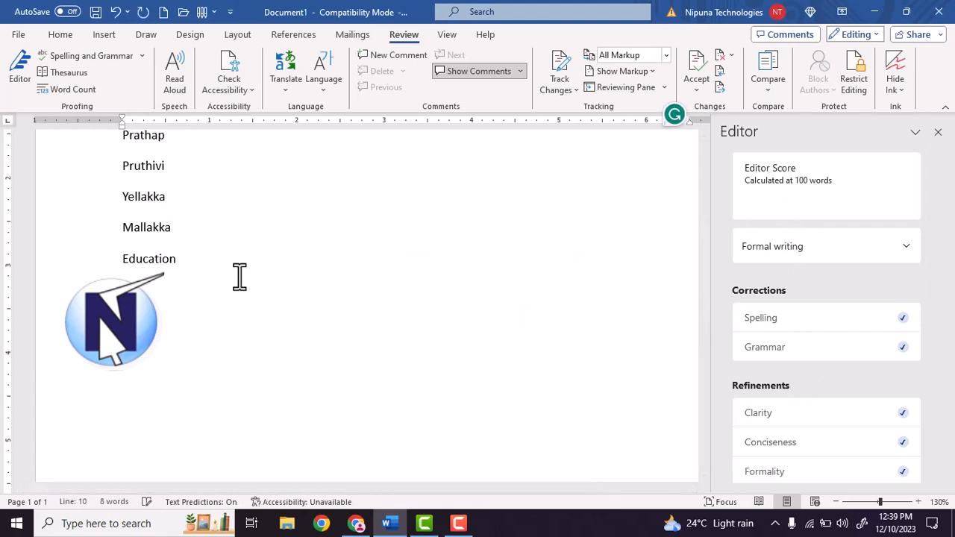
type("a good girl")
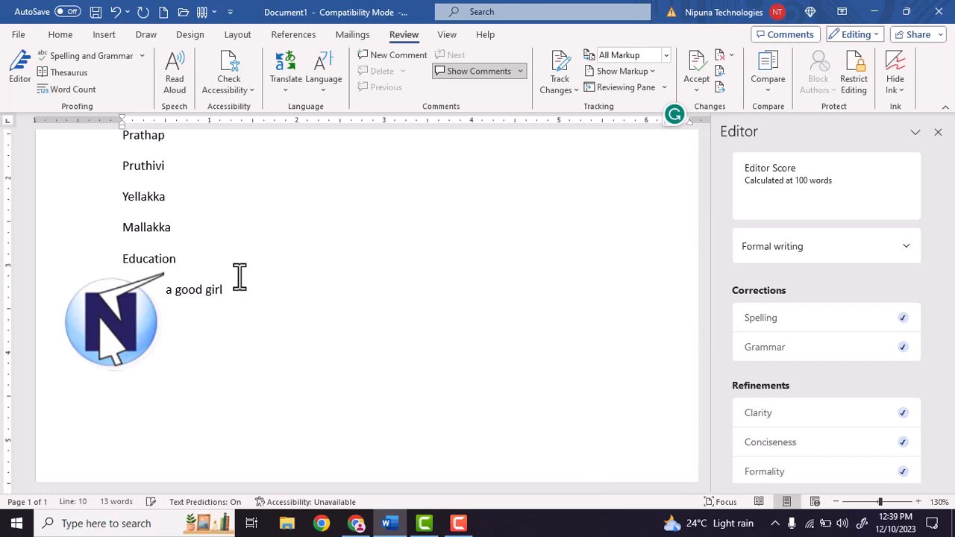
key("Return")
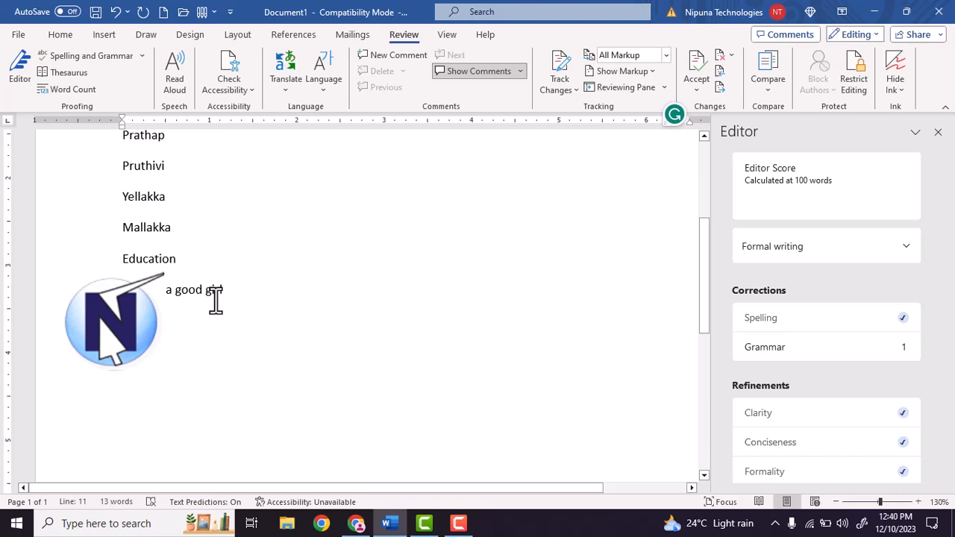
Run the grammar check on the new sentence and accept the suggestions "is" and "girl." to correct it
left_click(85, 58)
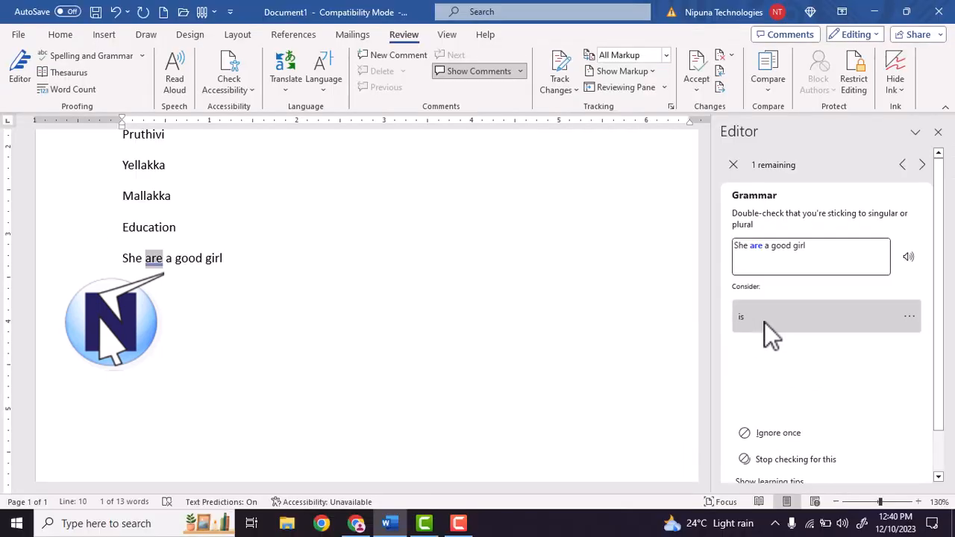
left_click(764, 322)
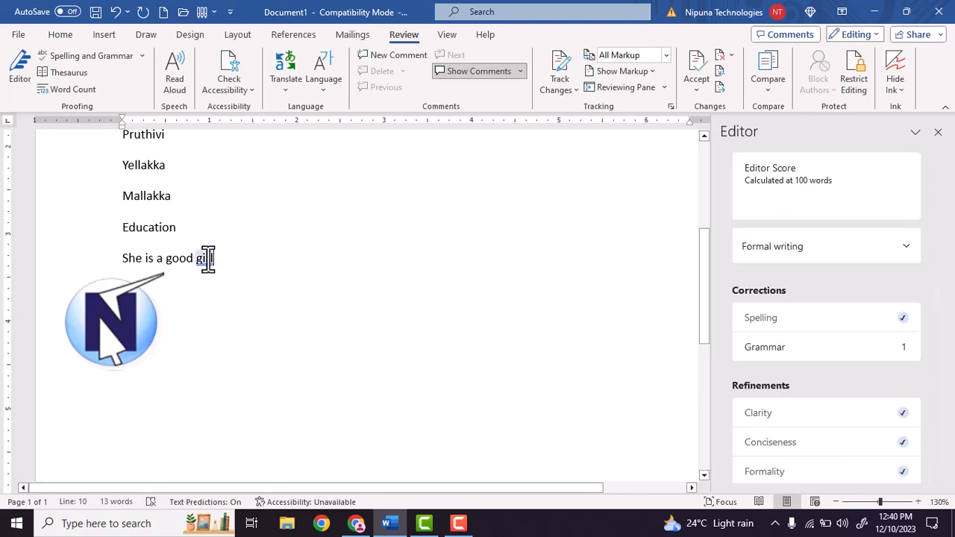
left_click(884, 348)
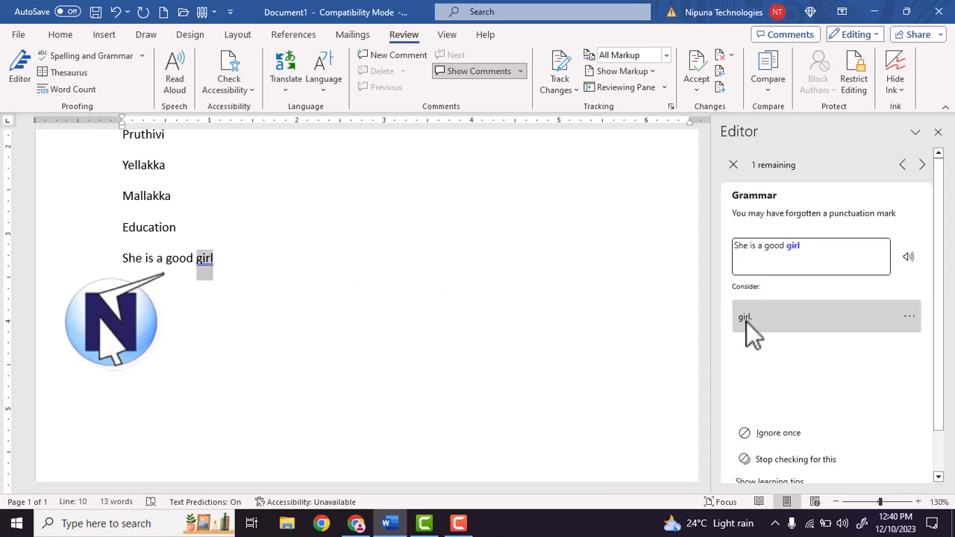
left_click(746, 319)
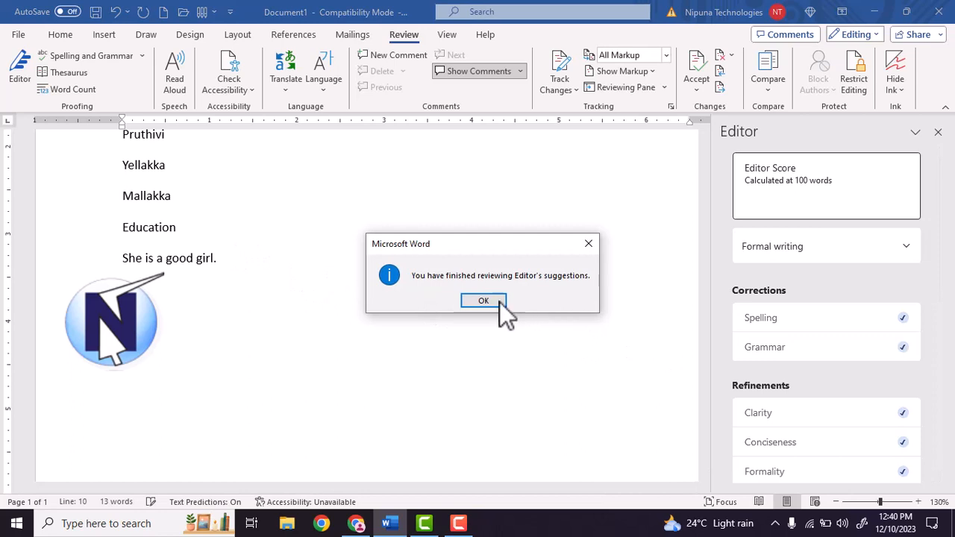
left_click(486, 301)
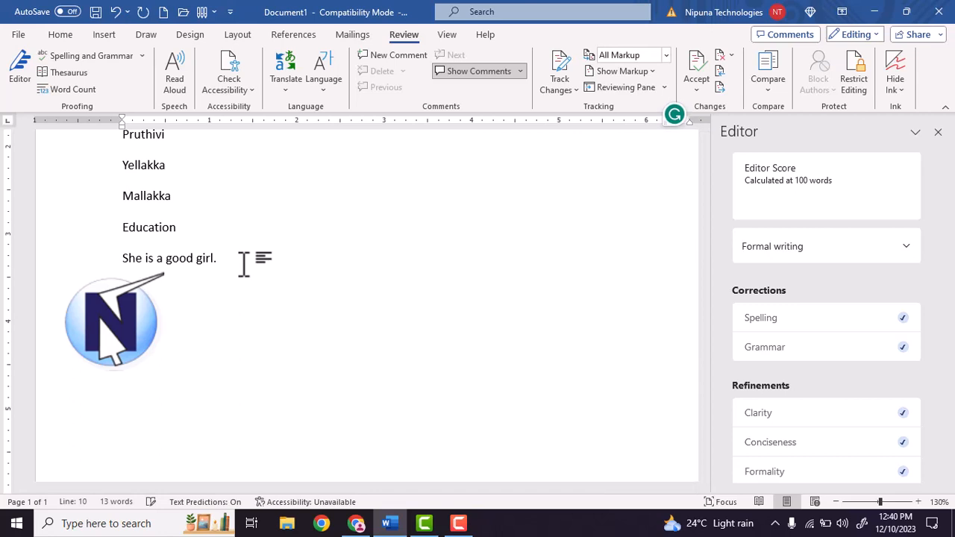
Add the line "She are good girl" with double spaces on both sides of "are"
type("They are good girl")
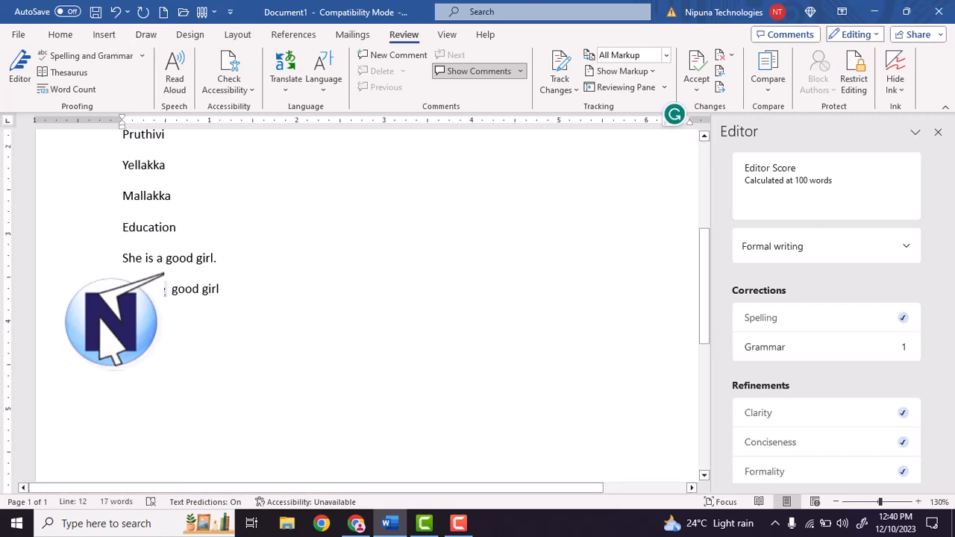
Check the last line's grammar, accepting the single-space corrections "She are" and "are good" and replacing "are" with "is"
left_click(87, 60)
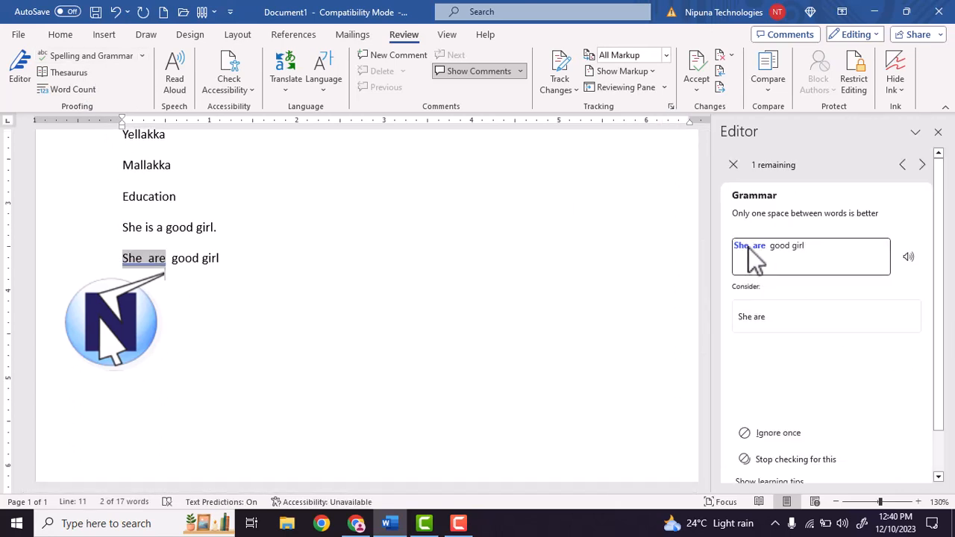
left_click(761, 317)
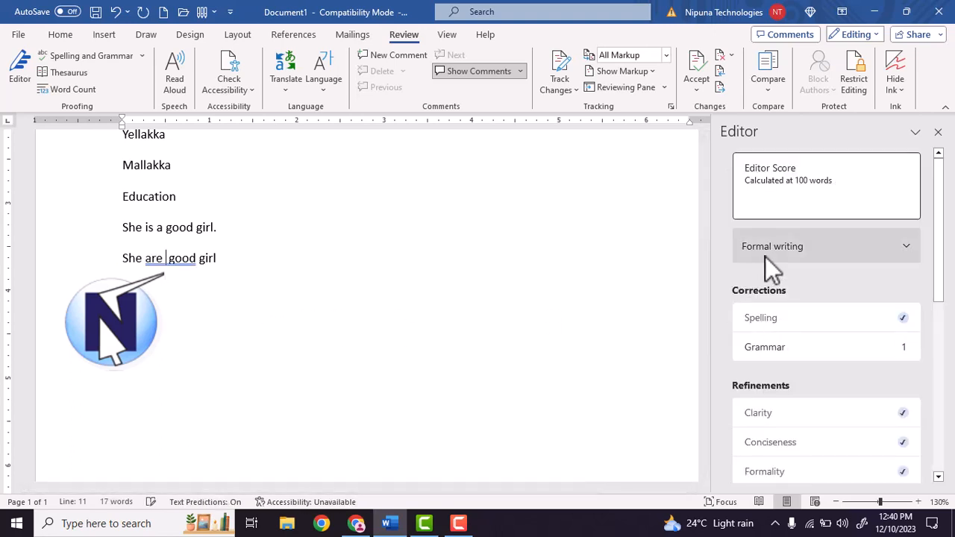
left_click(846, 355)
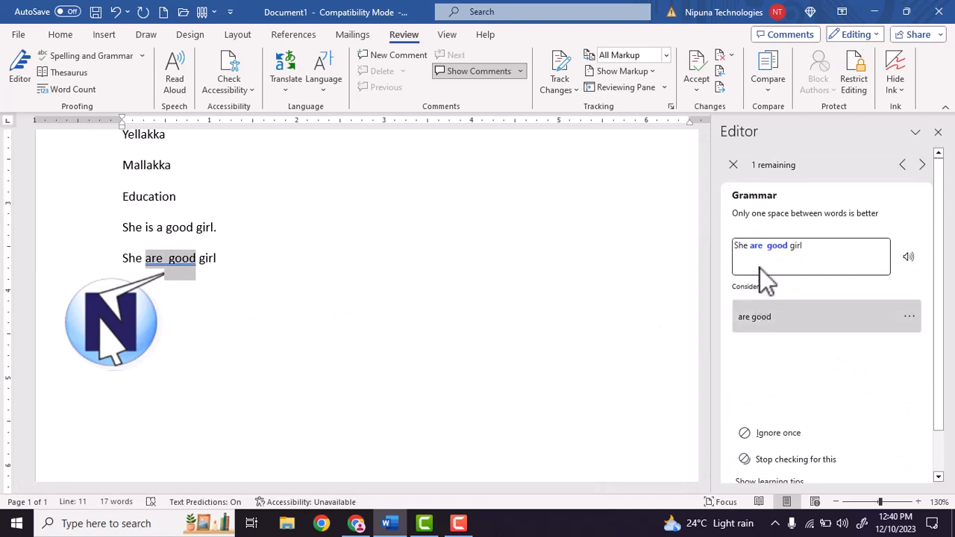
left_click(756, 319)
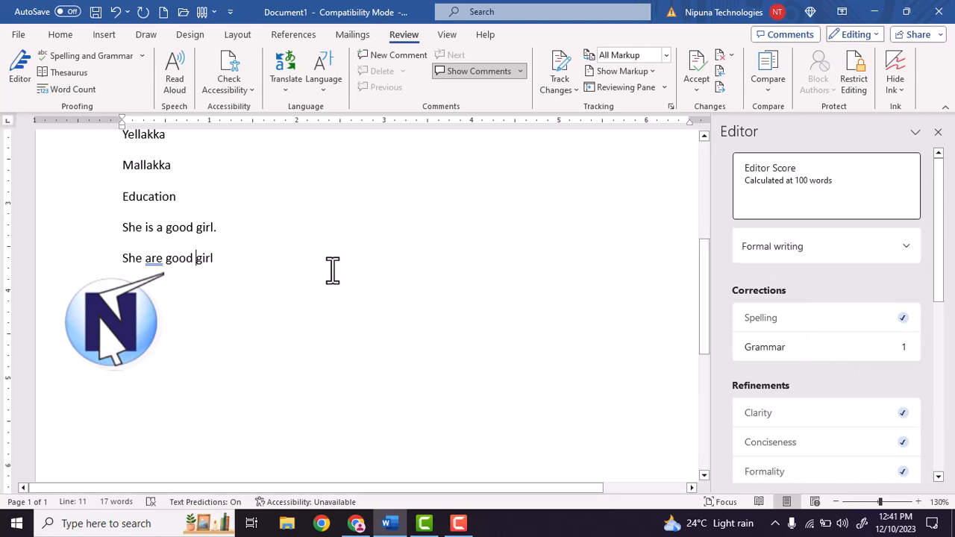
left_click(830, 354)
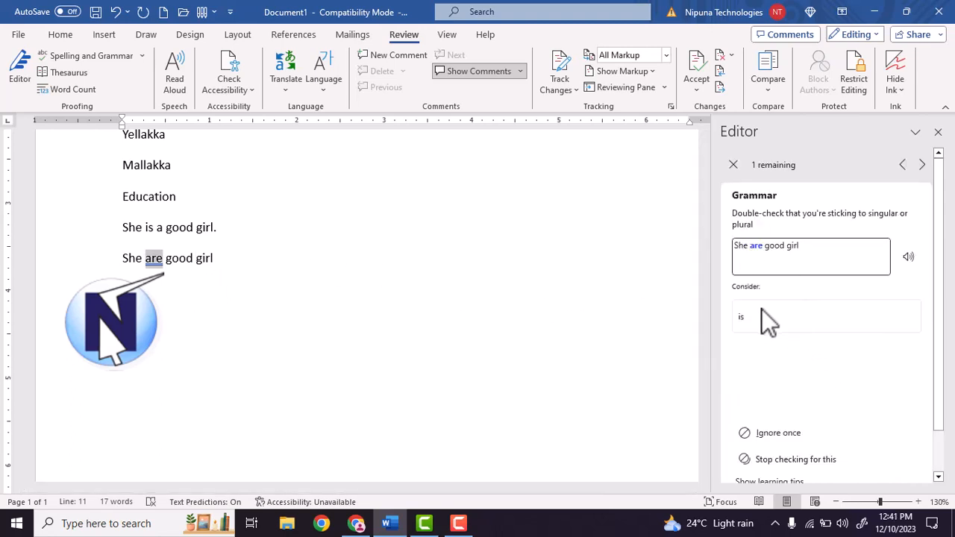
left_click(754, 320)
Delete the whole list of names and the practice sentences to empty the document
left_click_drag(265, 276, 131, 121)
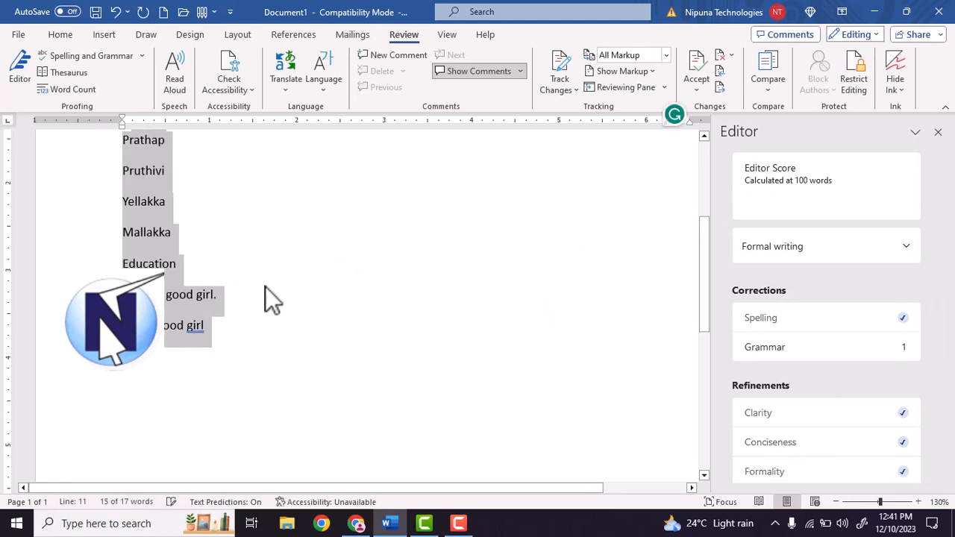
key("Delete")
type("Rajae")
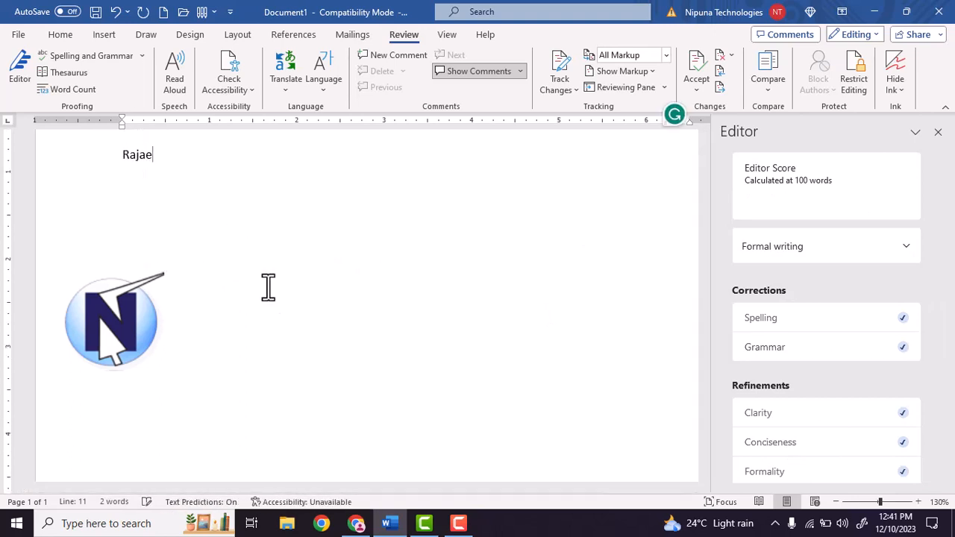
key("BackSpace")
key("BackSpace")
key("BackSpace")
key("BackSpace")
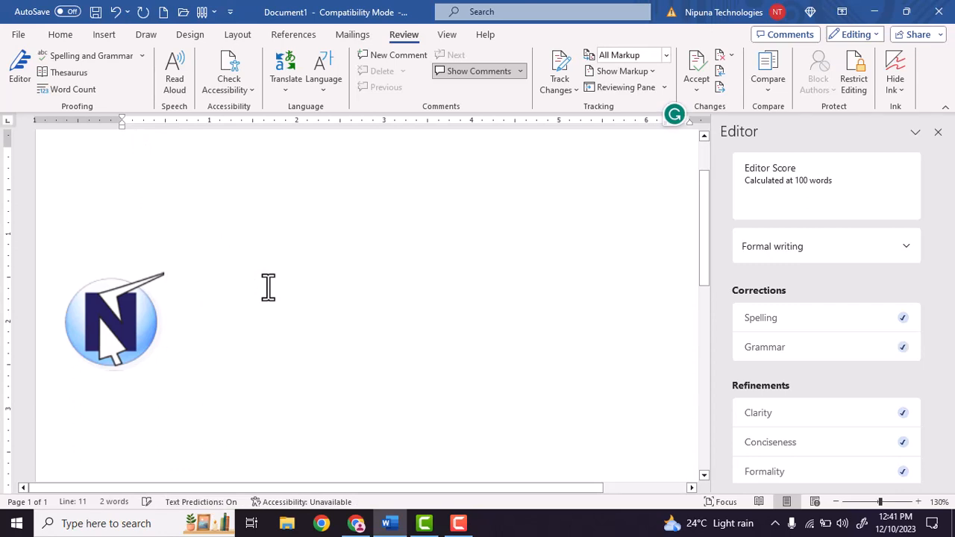
Enter the misspelled word "Eswacation" and start a new line
type("eswacatio")
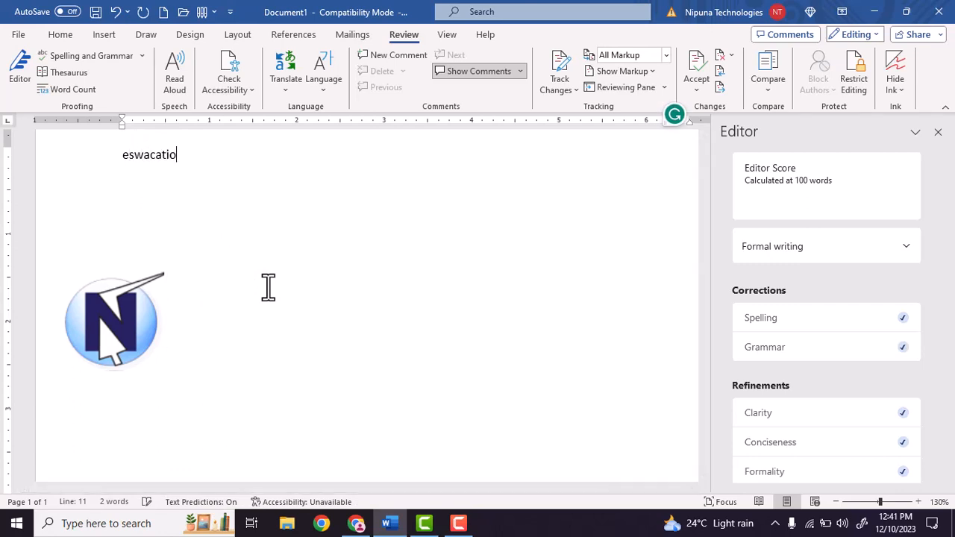
type("n")
key("Return")
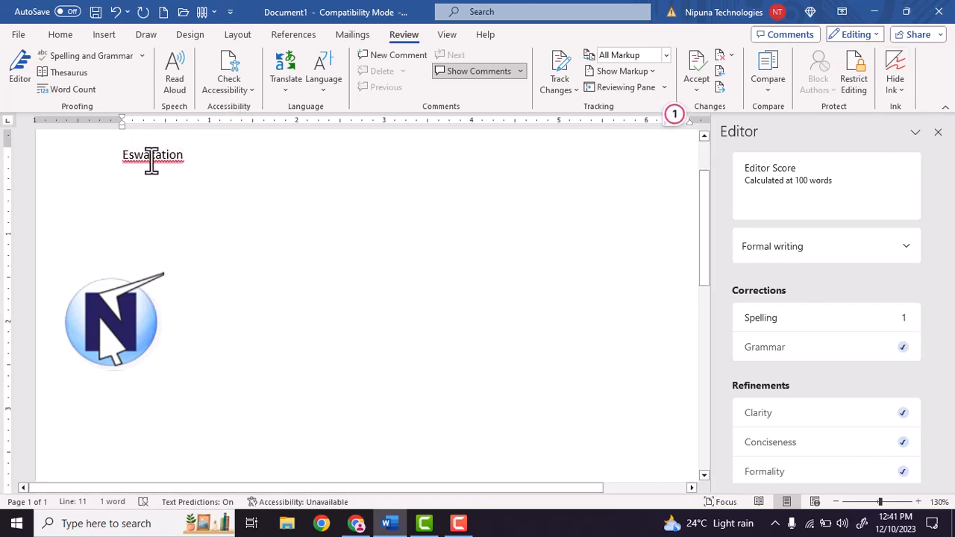
Correct the misspelled word "Eswacation" to the suggested spelling "Education"
left_click(150, 155)
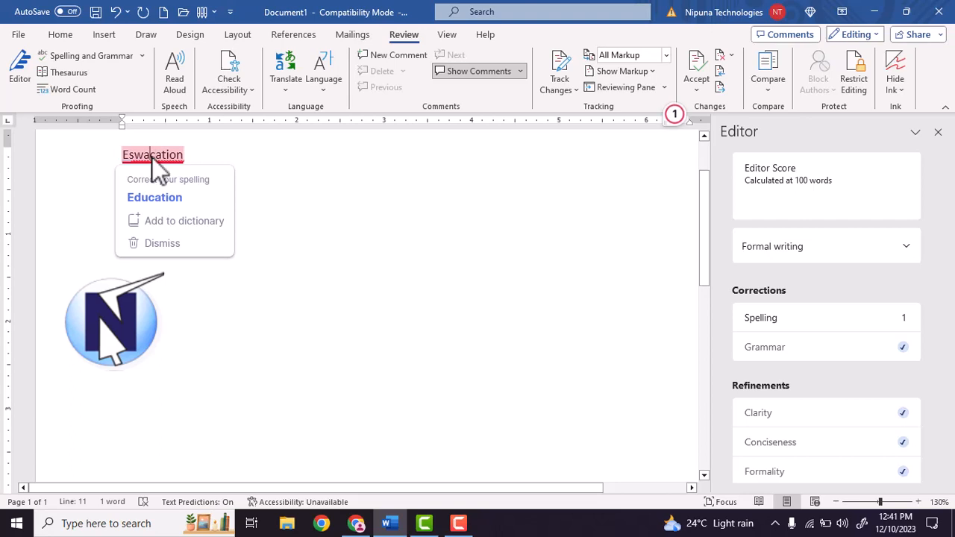
right_click(152, 158)
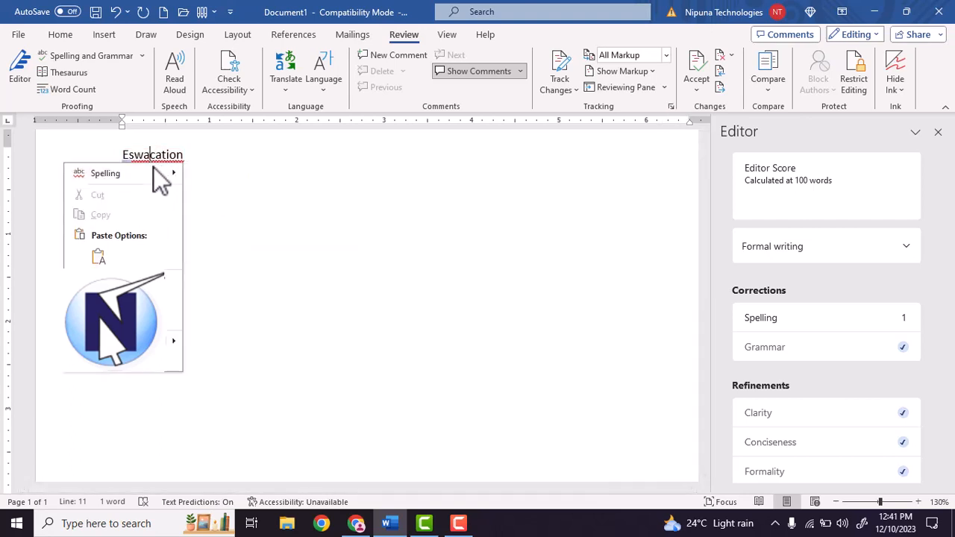
left_click(155, 155)
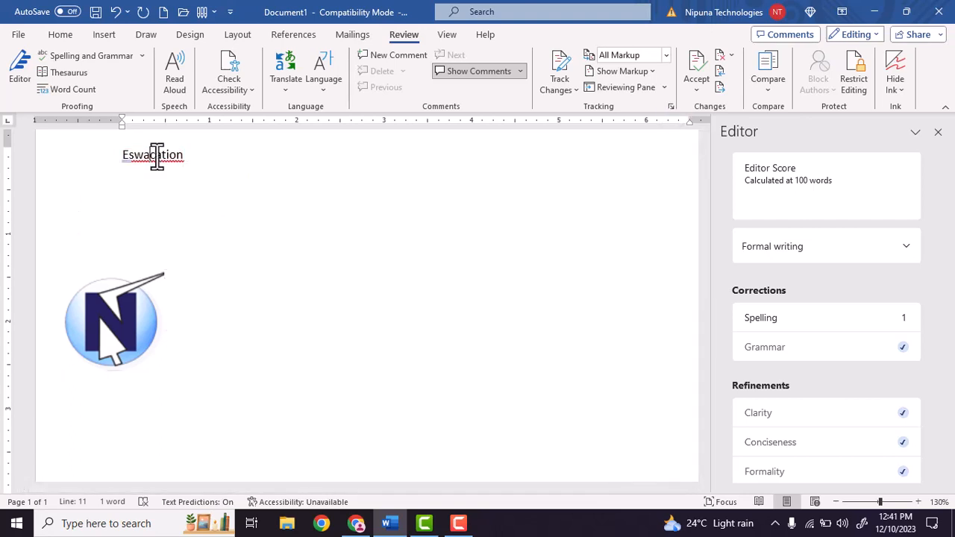
right_click(155, 155)
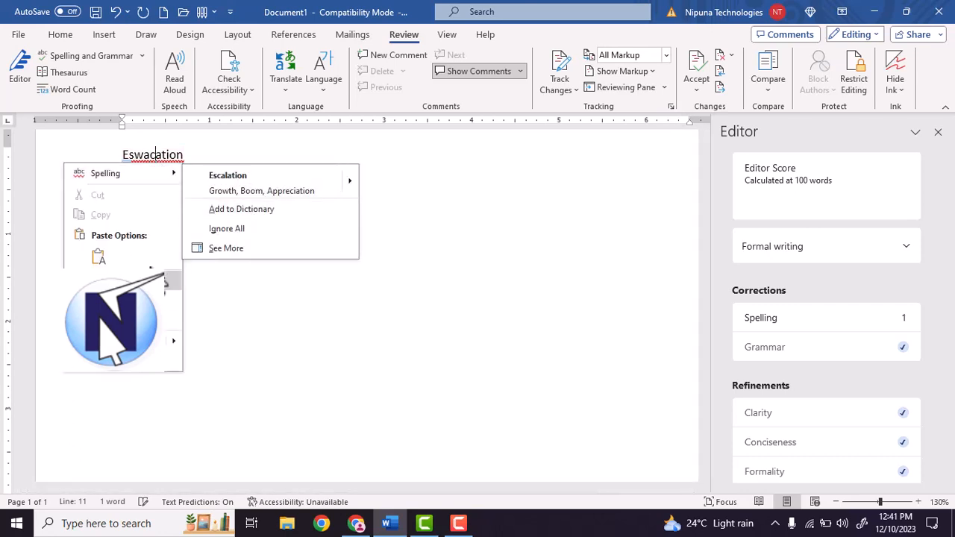
left_click(249, 144)
left_click(155, 166)
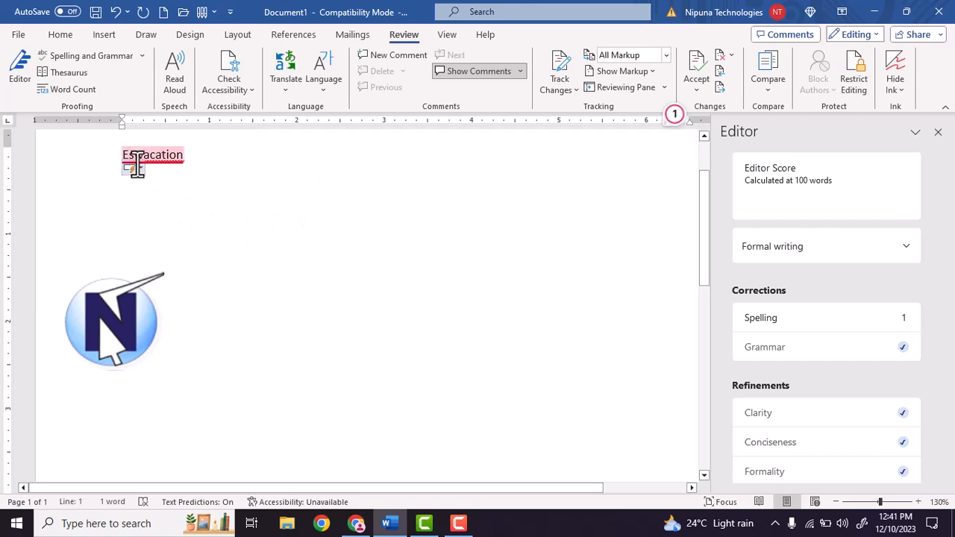
left_click(133, 162)
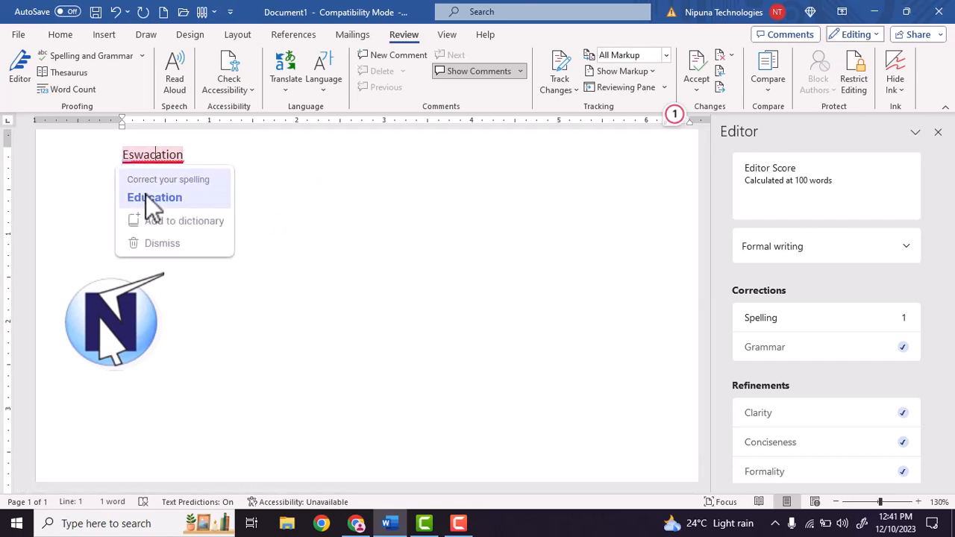
left_click(184, 200)
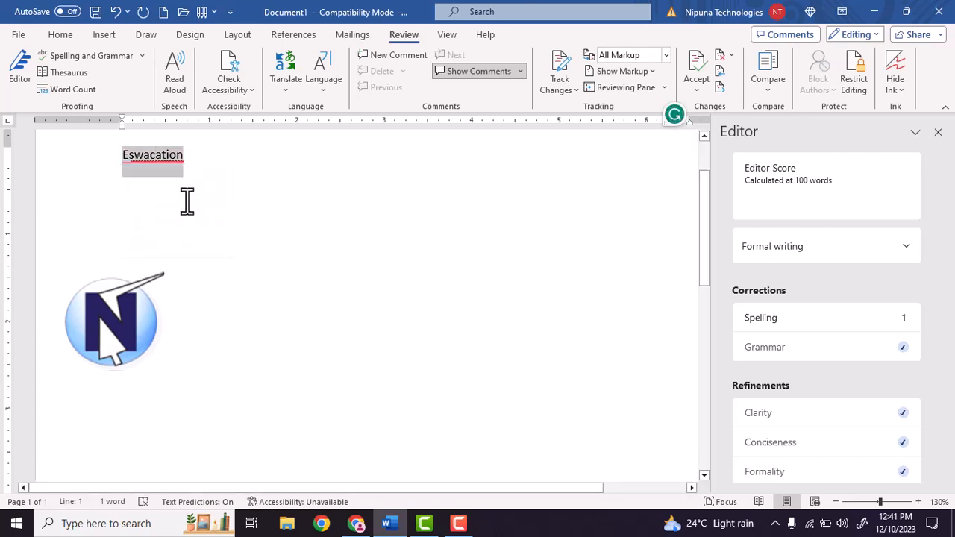
left_click(155, 155)
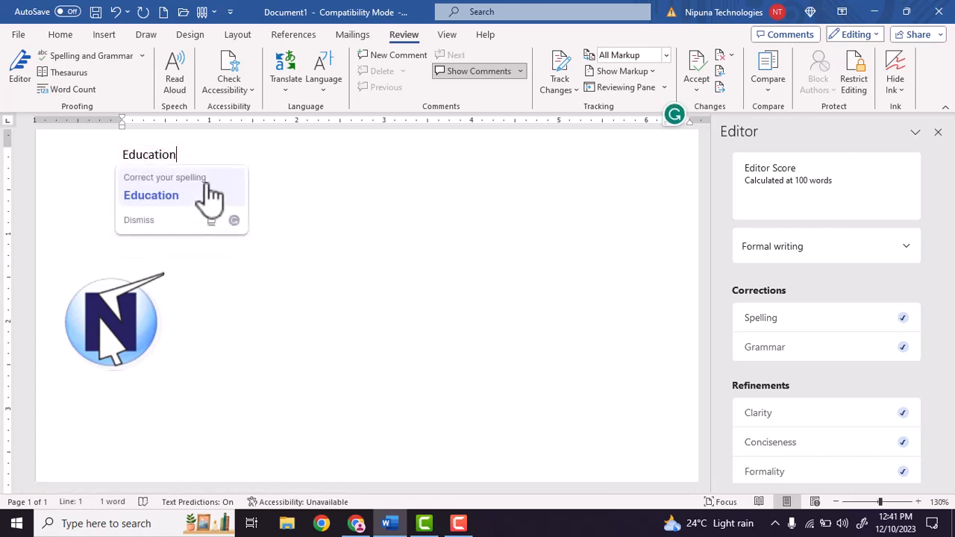
left_click(209, 198)
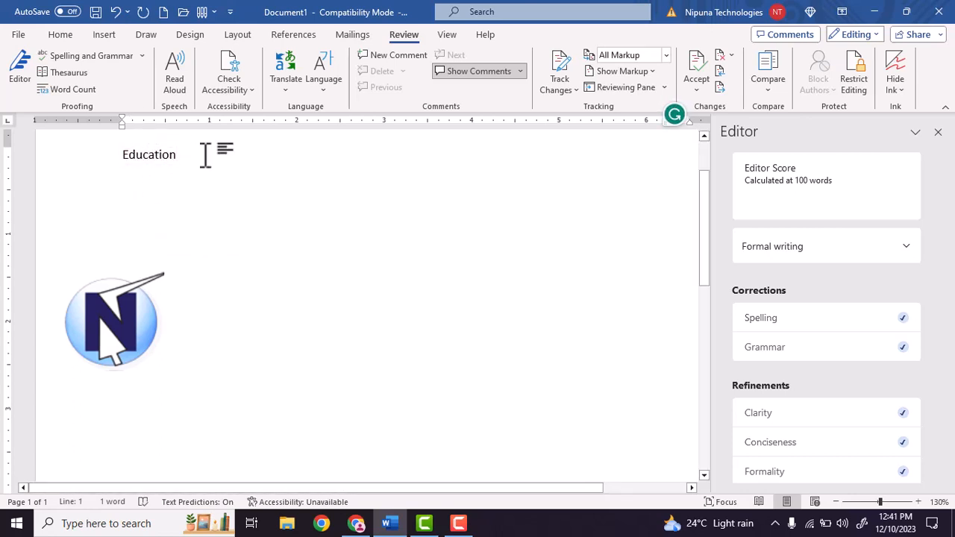
Close the Editor pane, replace the corrected word with "Assassination" and start a new line
left_click(97, 149)
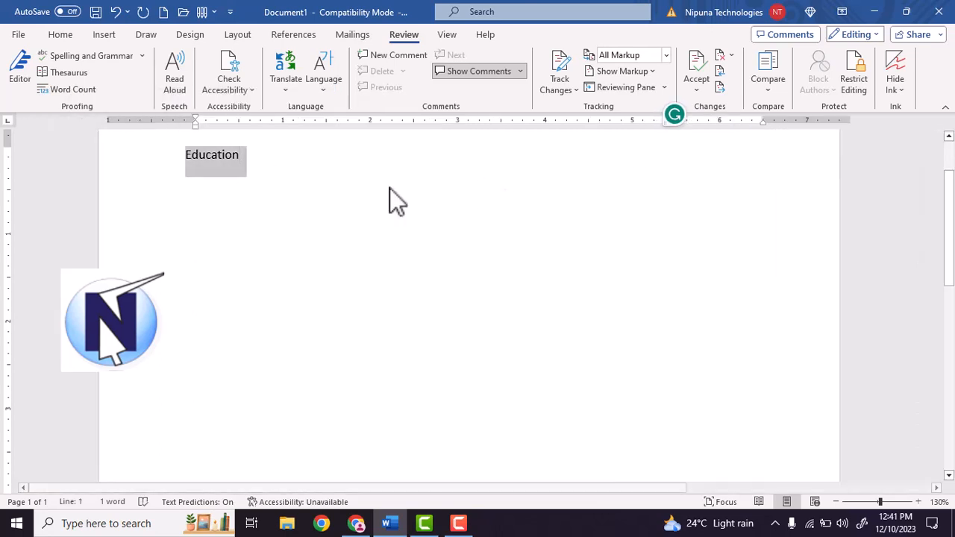
left_click(938, 131)
key("BackSpace")
type("a")
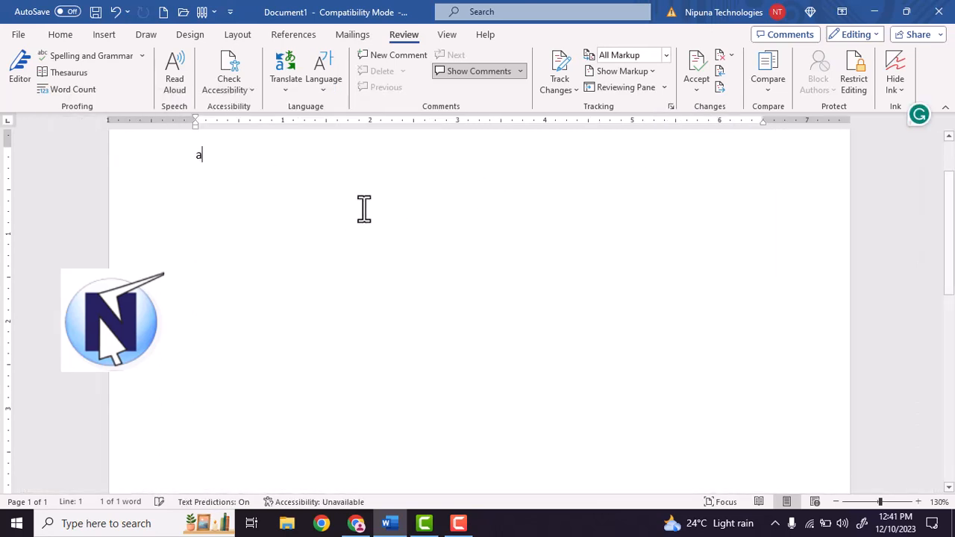
type("ssassin")
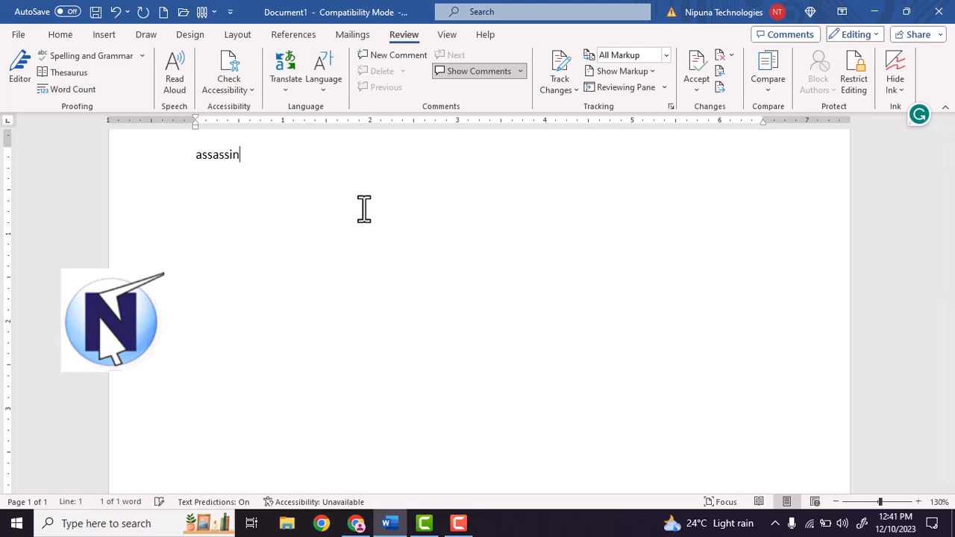
type("ation")
key("Return")
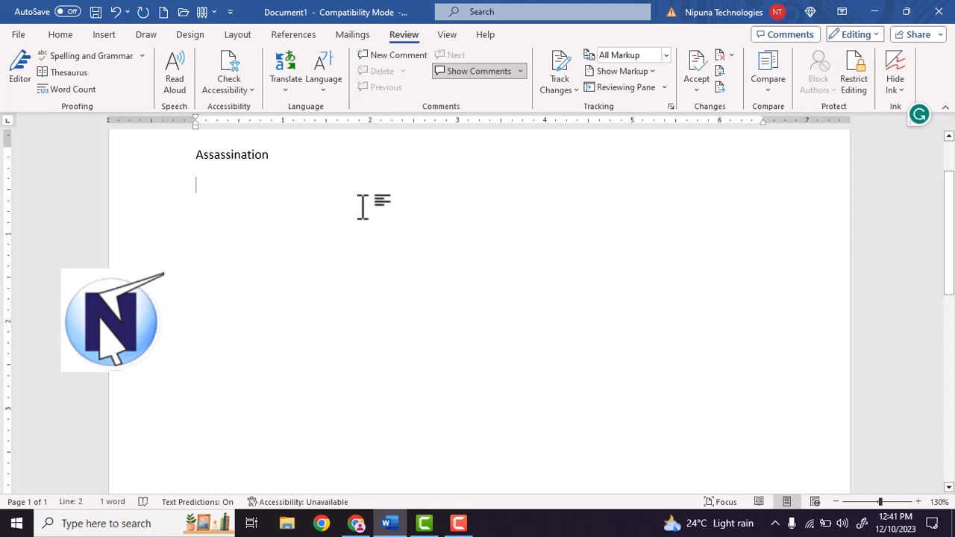
Select the word "Assassination" and look up its synonyms in the Thesaurus
scroll(358, 198, "up", 1)
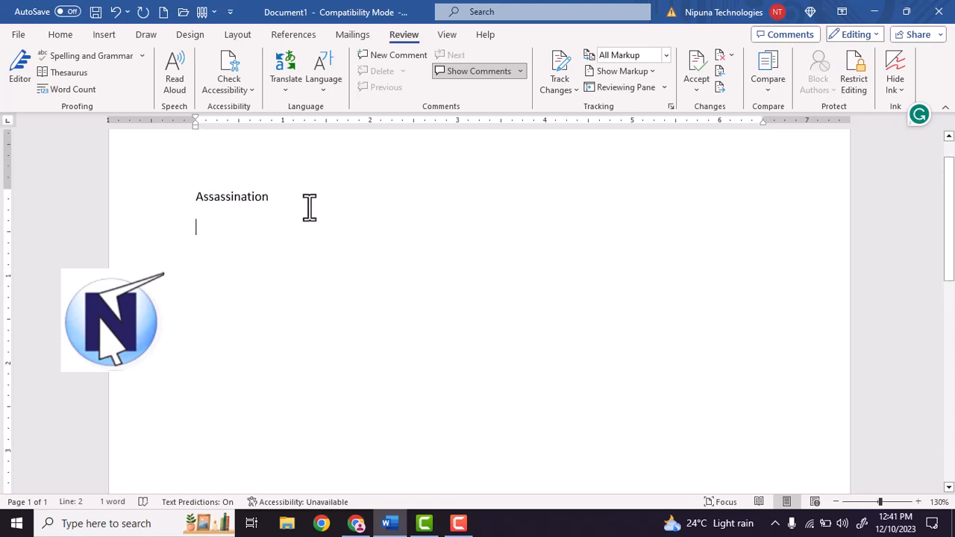
left_click_drag(309, 206, 187, 202)
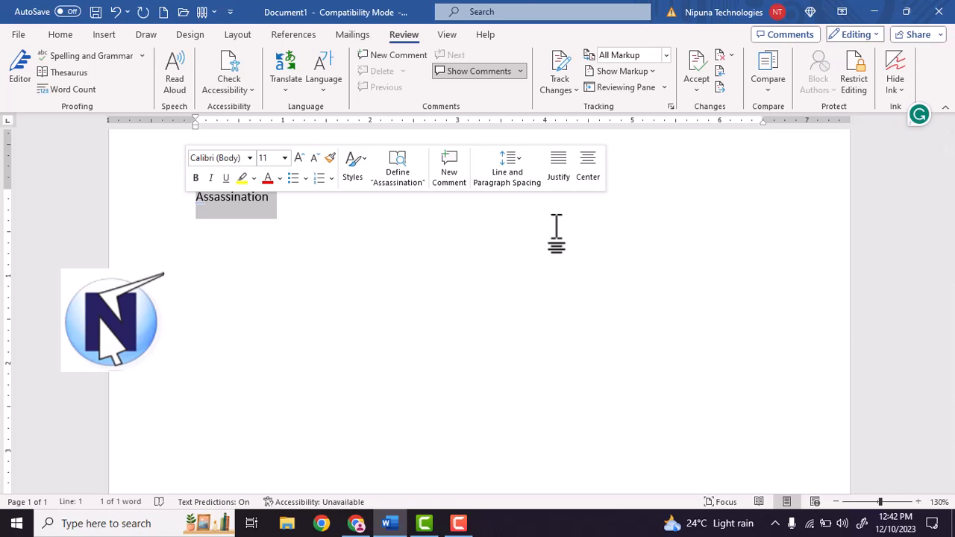
left_click(356, 247)
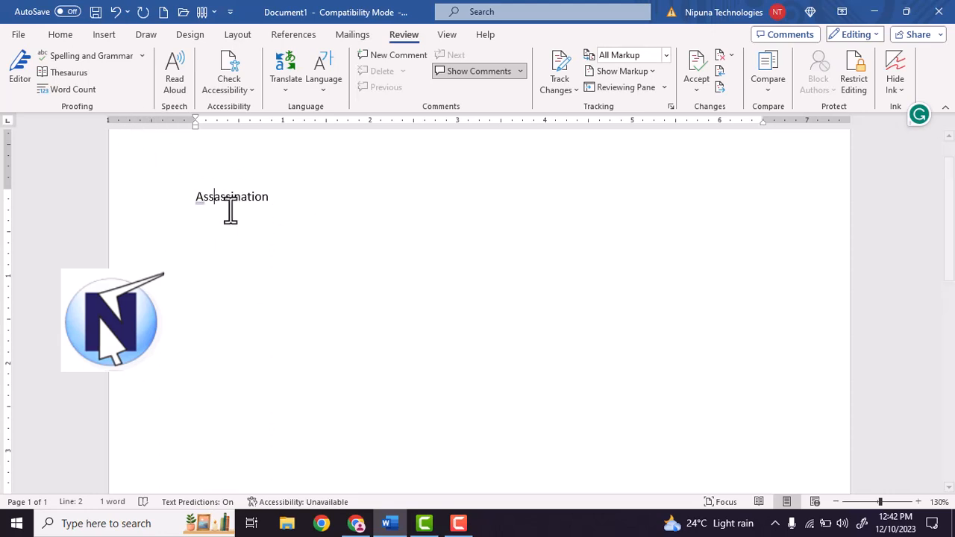
left_click_drag(199, 197, 359, 197)
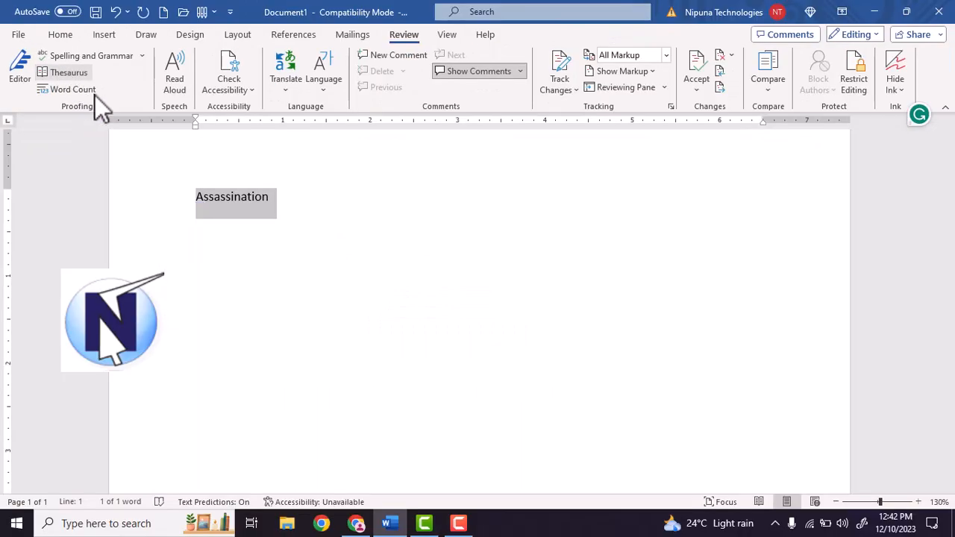
left_click(82, 73)
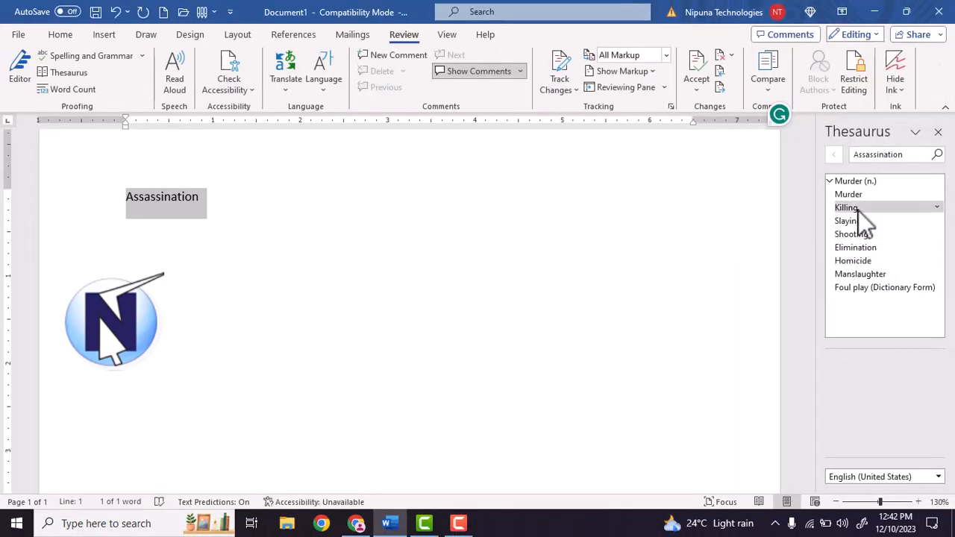
Look up related words for the synonym "Killing" in the Thesaurus, compare them with the selected word, and close the Thesaurus
left_click(858, 211)
left_click(857, 210)
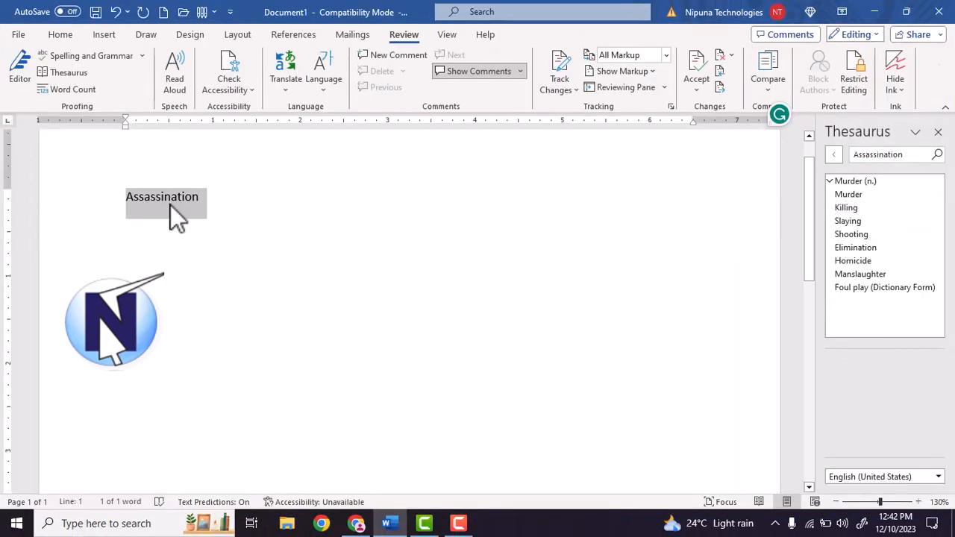
left_click(841, 208)
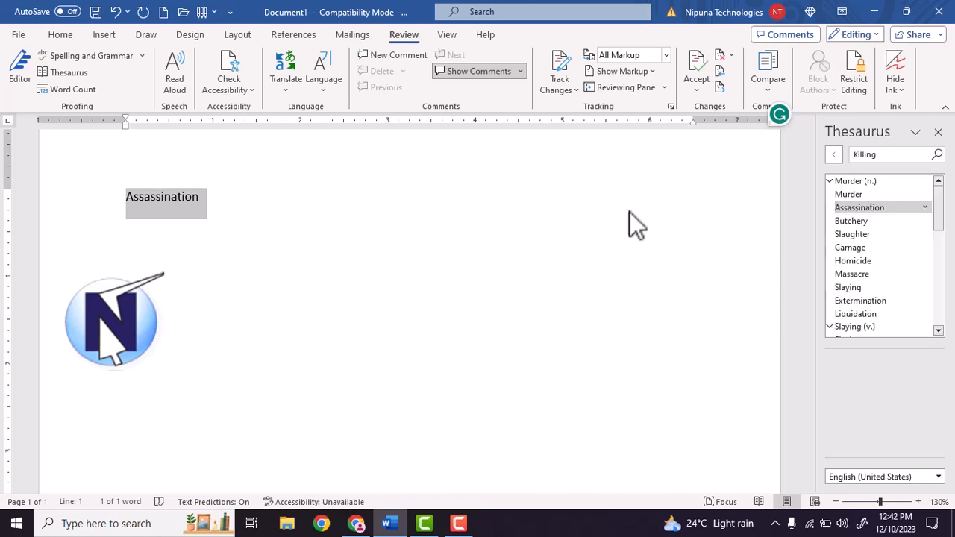
left_click(230, 220)
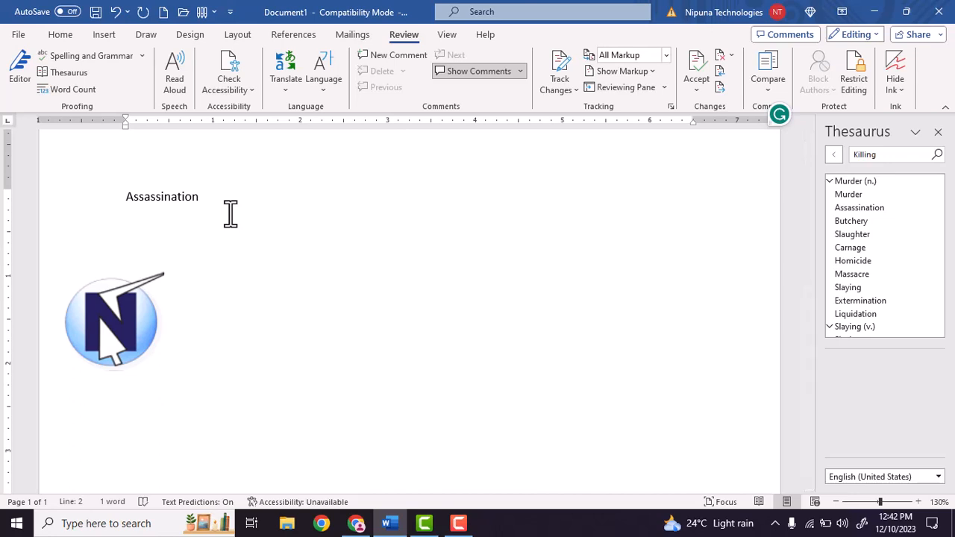
left_click_drag(217, 203, 130, 198)
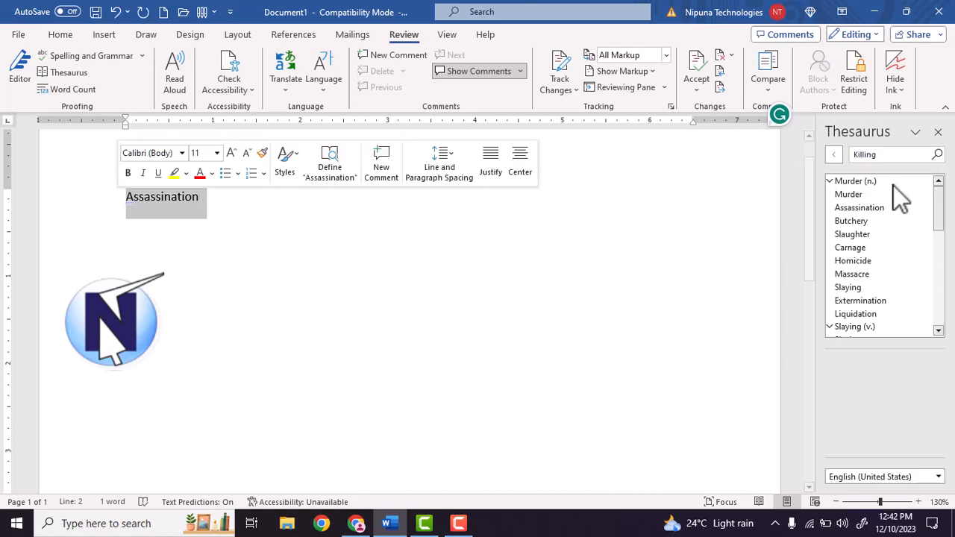
left_click(267, 228)
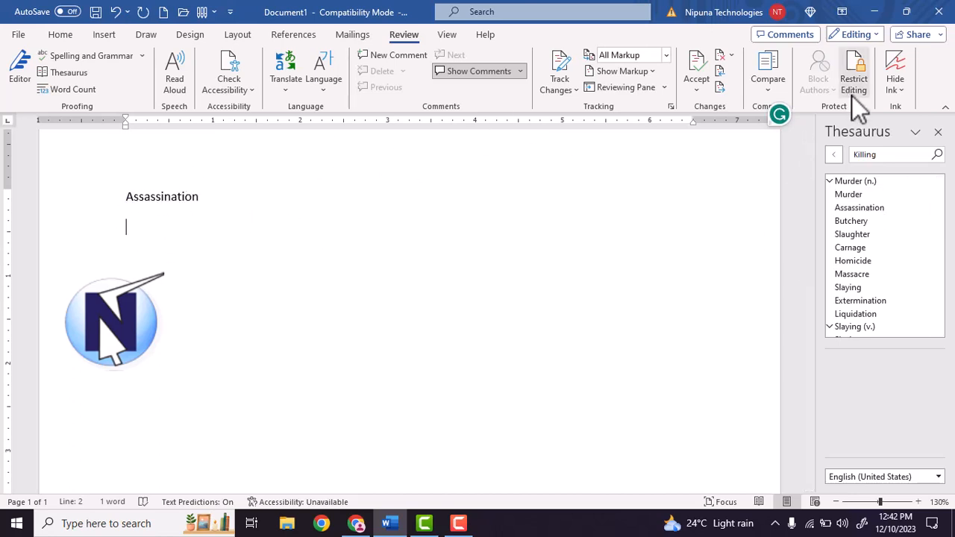
left_click(938, 132)
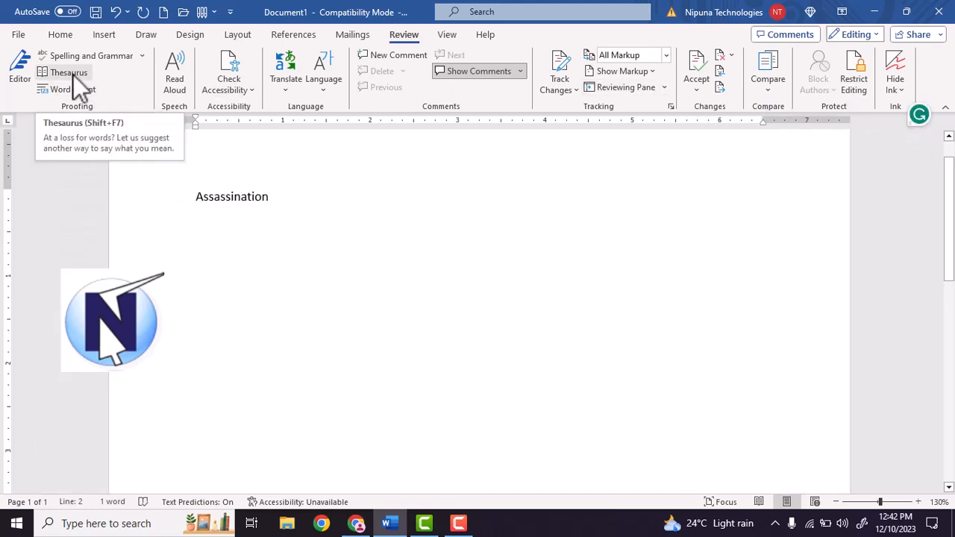
Delete the word "Assassination" and fill the document with sample paragraphs using =rand(345)
left_click(255, 197)
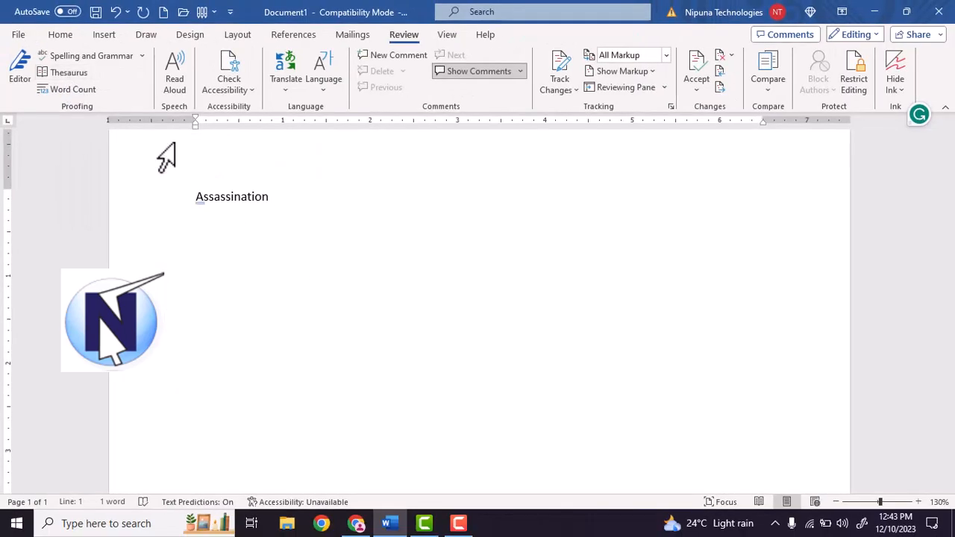
left_click_drag(294, 197, 153, 193)
key("Delete")
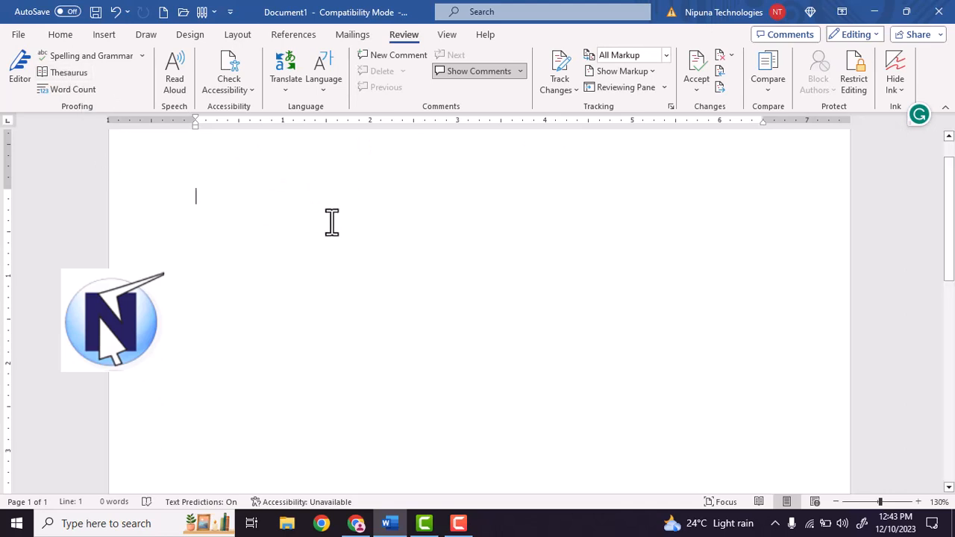
type("=ran")
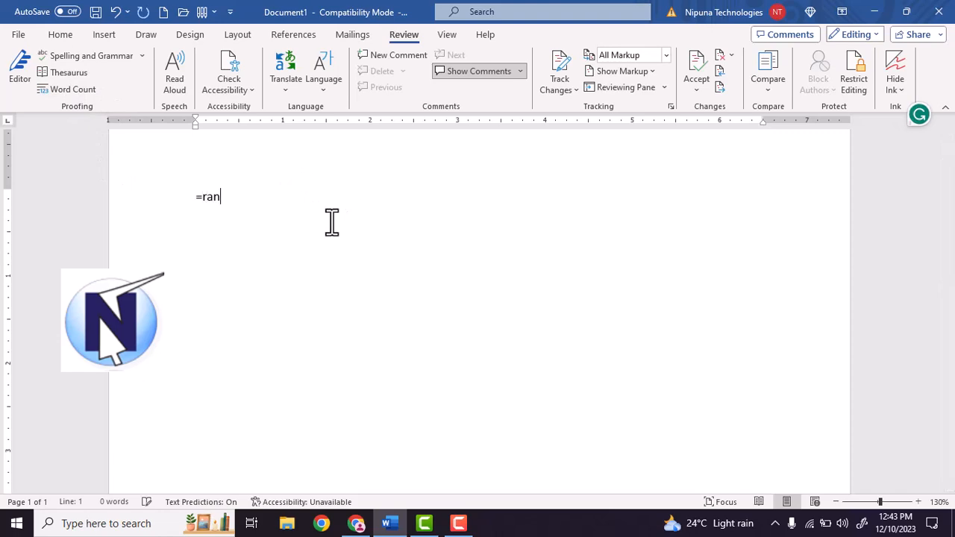
type("d(345)")
key("Return")
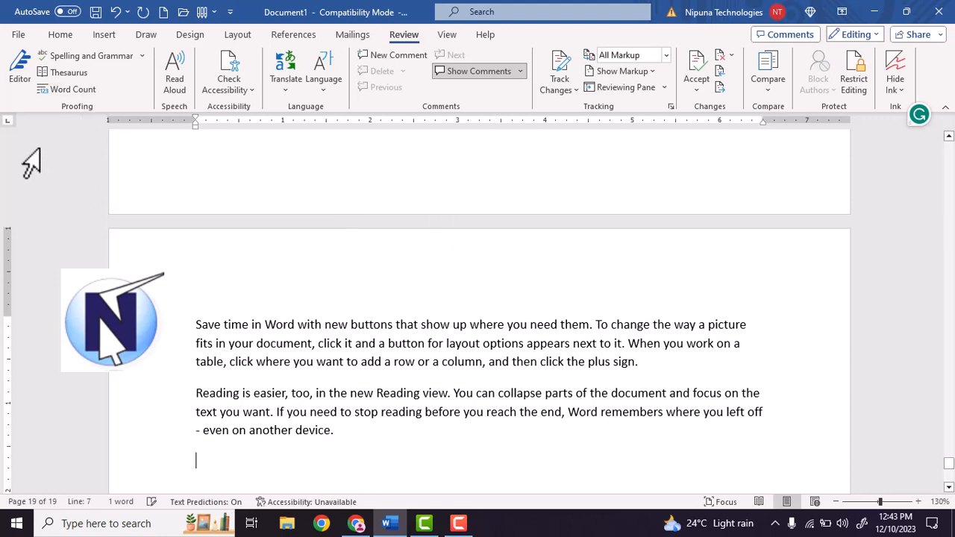
Check the sample text's page, word, character, paragraph and line statistics with Word Count and close the results
scroll(480, 347, "up", 5)
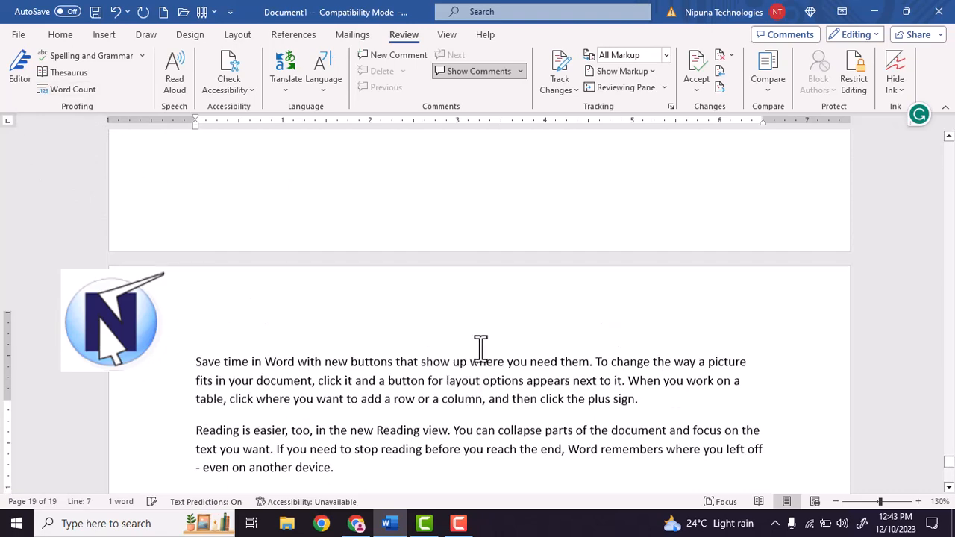
scroll(480, 351, "up", 5)
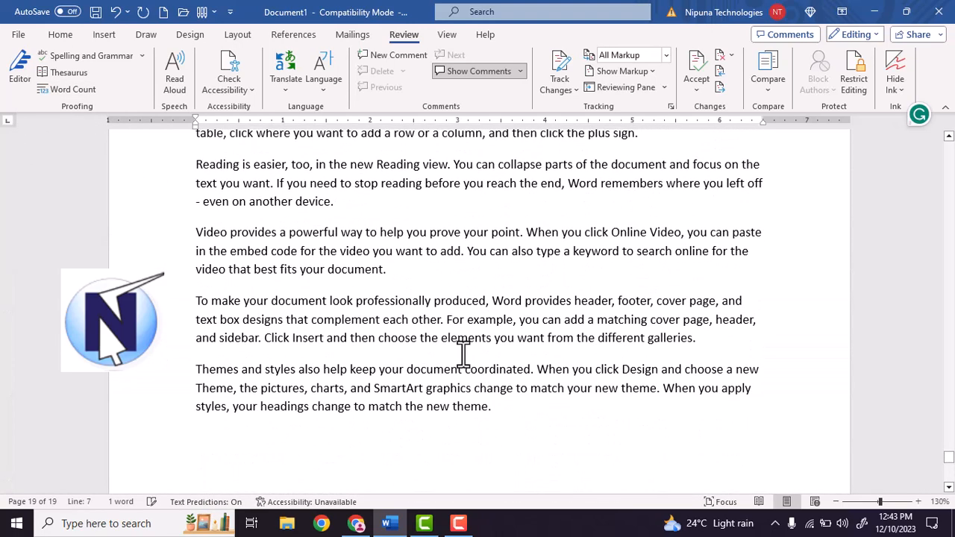
scroll(432, 350, "down", 2)
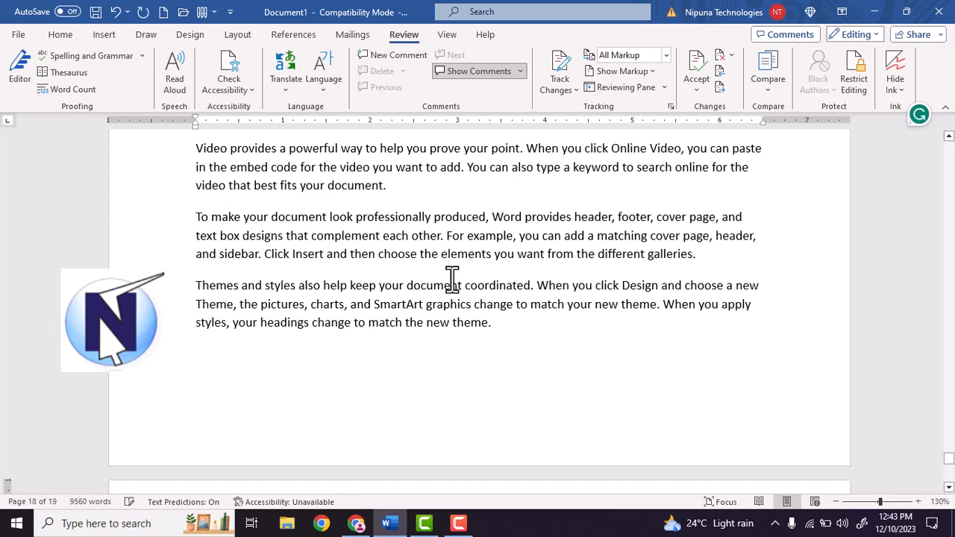
left_click(72, 89)
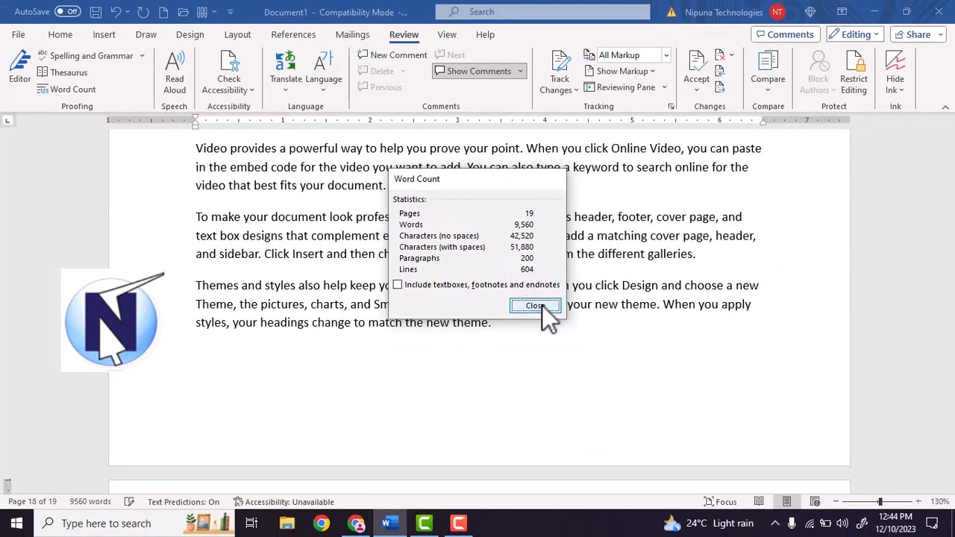
left_click(542, 305)
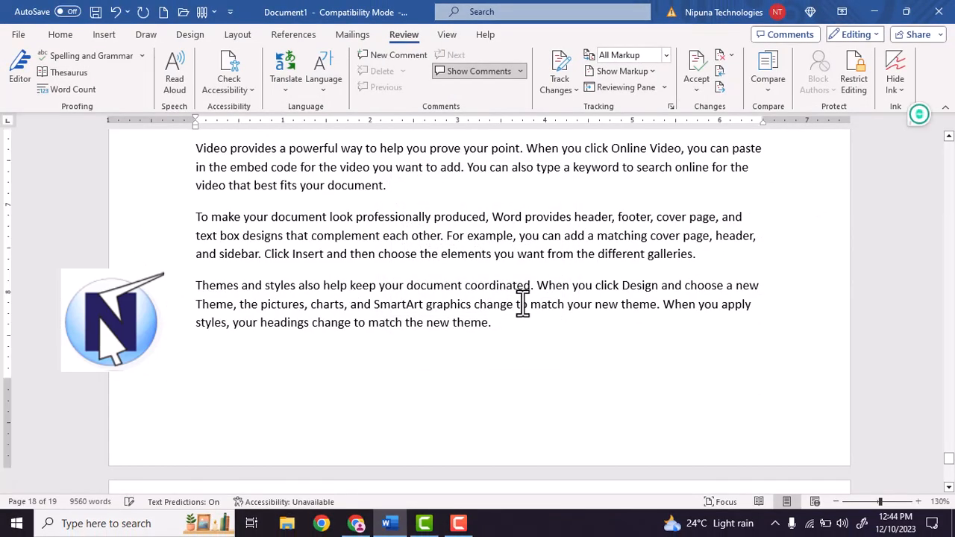
Delete all the sample text and show the Word Count statistics for the empty document
key("ctrl+a")
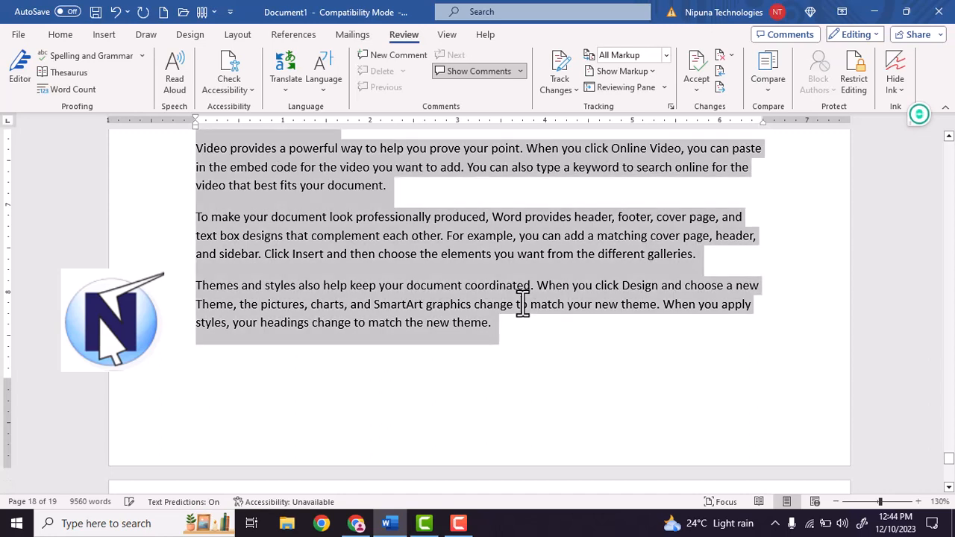
key("Delete")
left_click(82, 96)
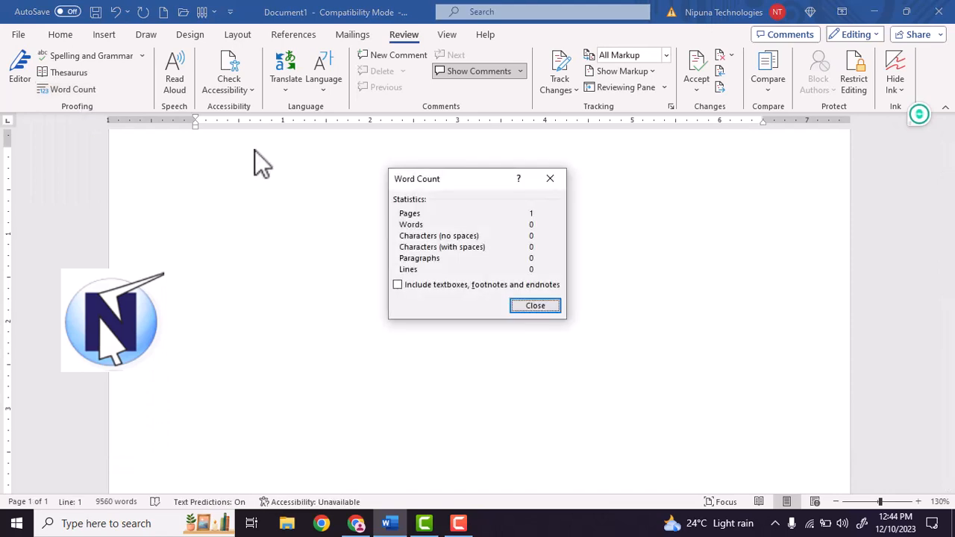
Close the statistics, add several blank lines to the empty document, recheck its Word Count, and close the results
left_click(544, 309)
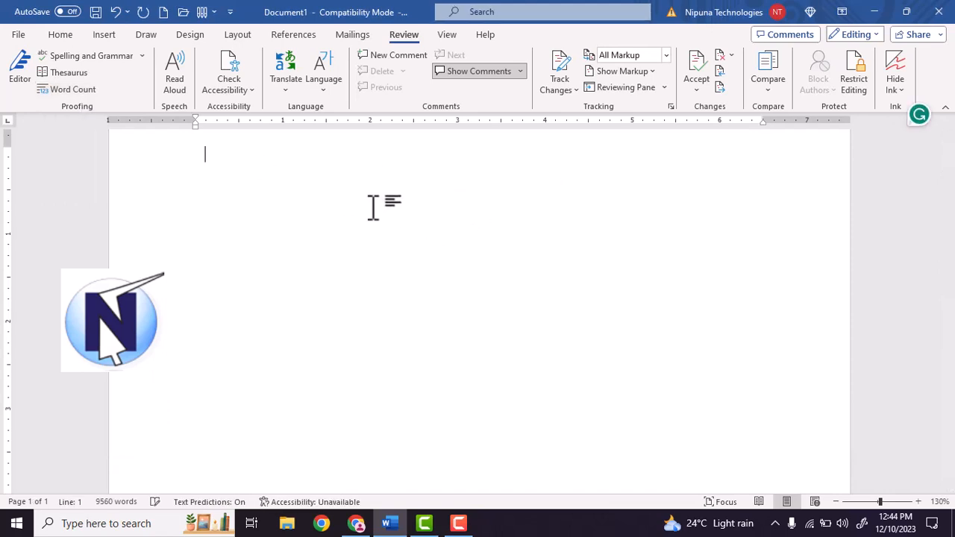
key("Return")
key("Return")
key("Return")
key("Return")
key("Return")
key("Return")
left_click(75, 89)
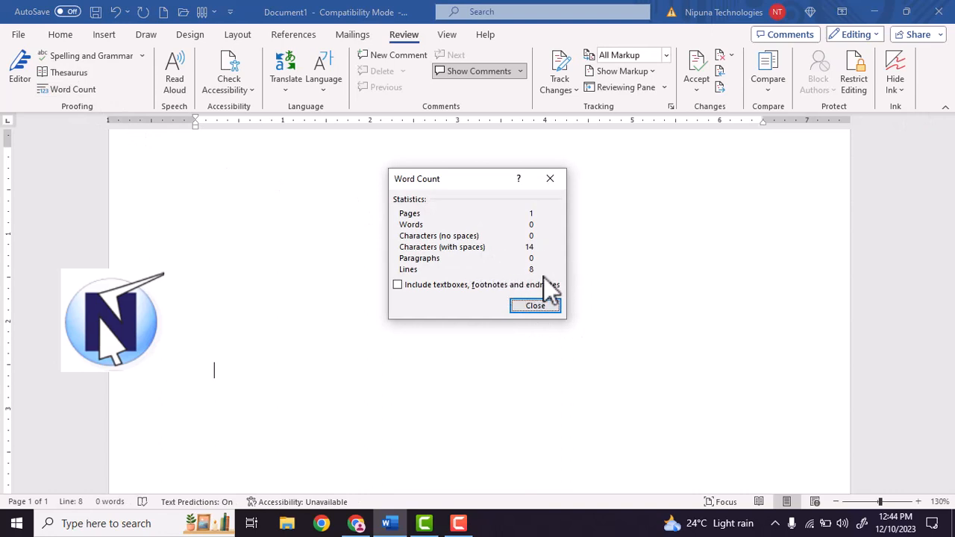
left_click(550, 180)
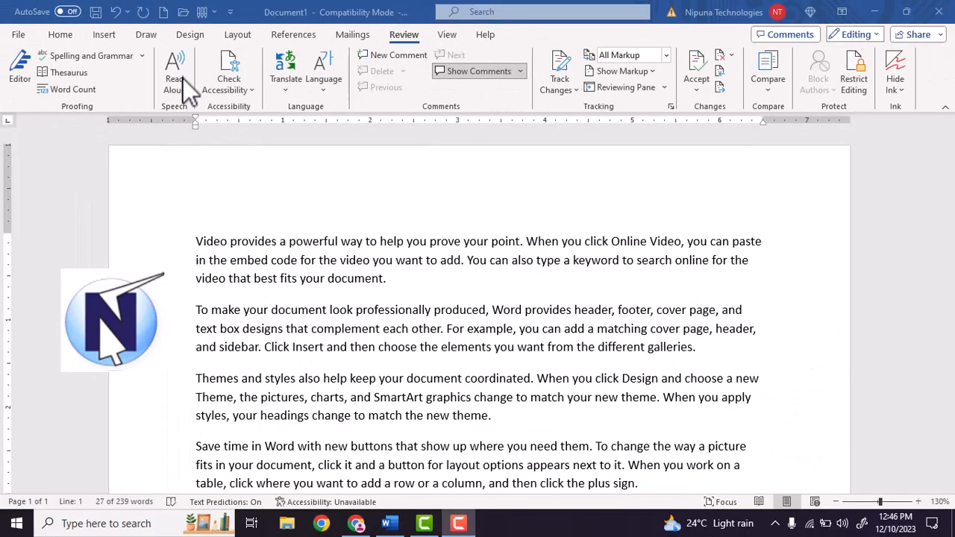
Read the sample text aloud starting from the word "professionally" in the second paragraph, and pause the playback
left_click(300, 252)
left_click(282, 257)
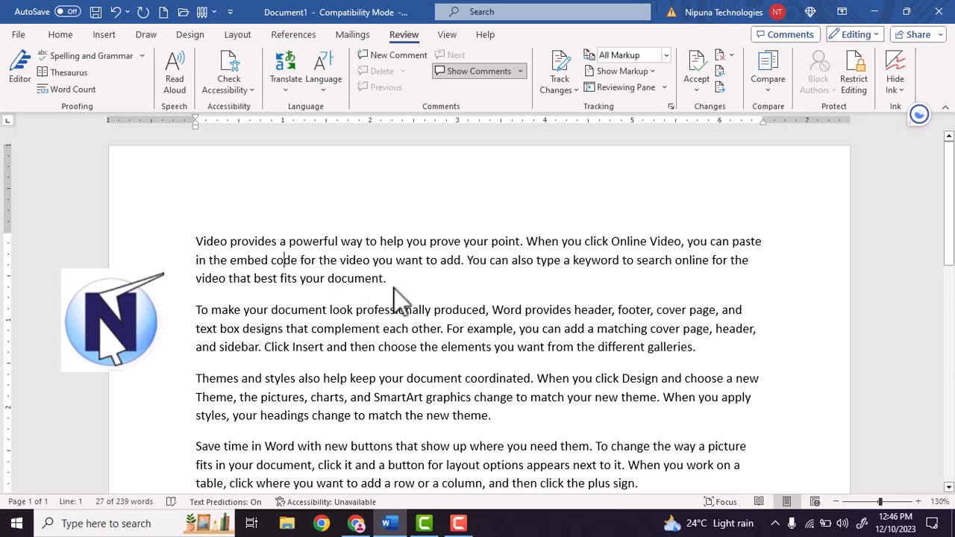
scroll(394, 291, "down", 3)
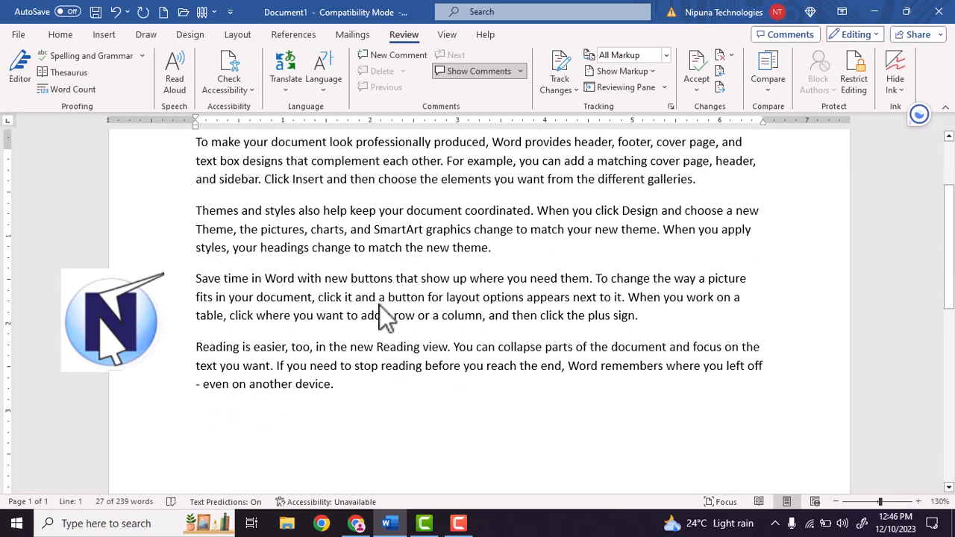
scroll(384, 317, "up", 3)
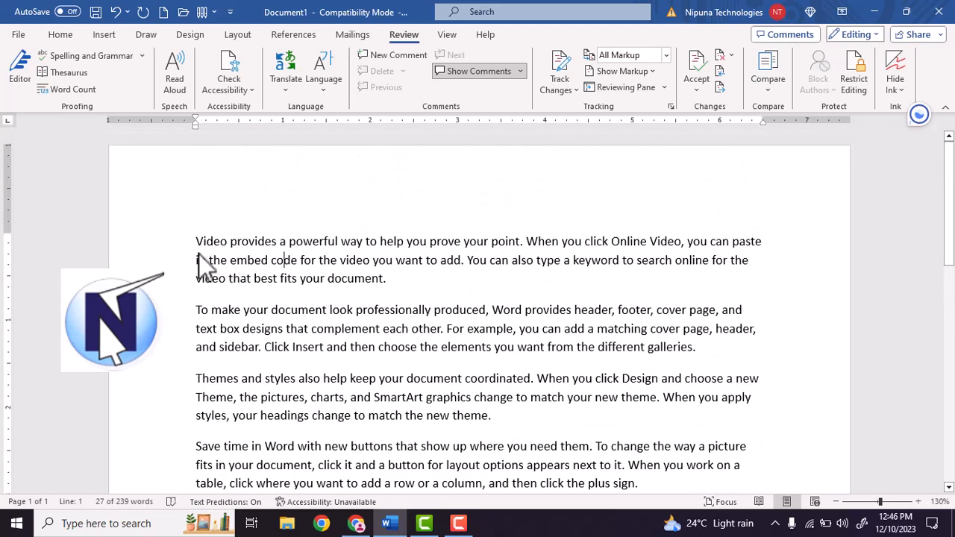
left_click_drag(197, 242, 388, 278)
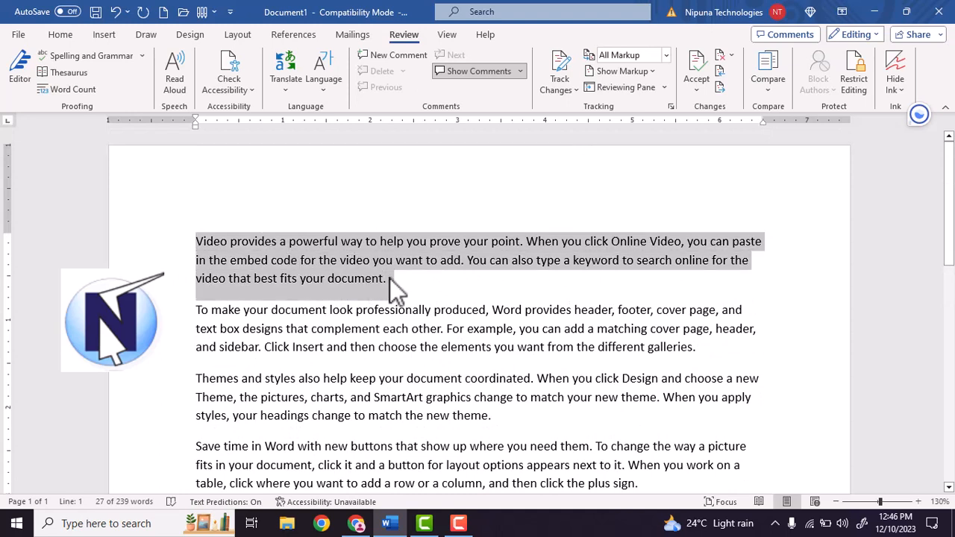
left_click(368, 308)
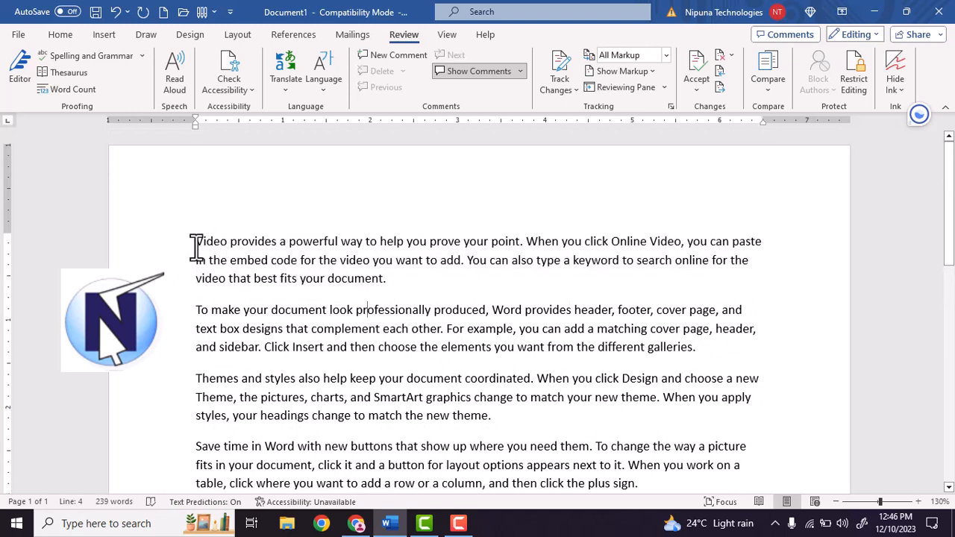
left_click(184, 85)
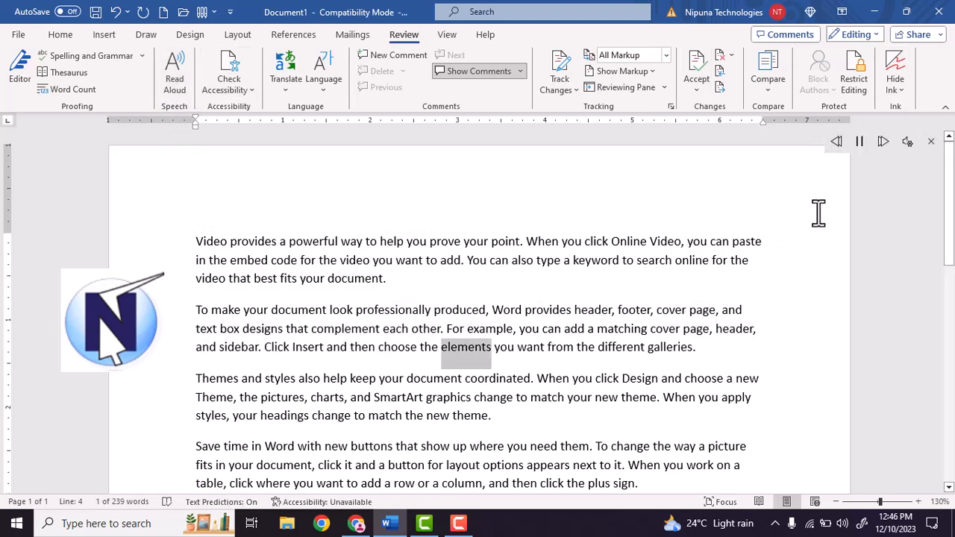
left_click(860, 142)
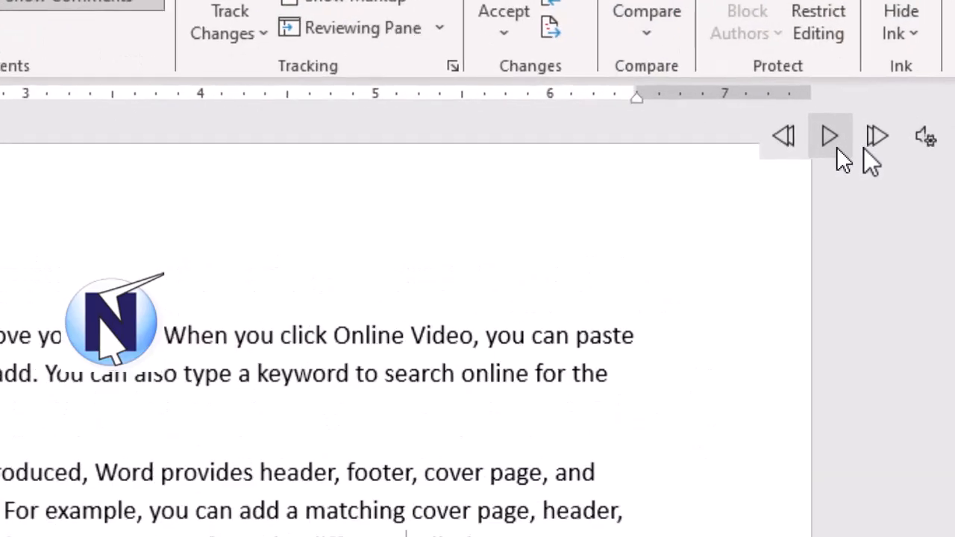
Lower the Read Aloud reading speed to about a quarter of its range and choose the Microsoft Zira voice
left_click(926, 139)
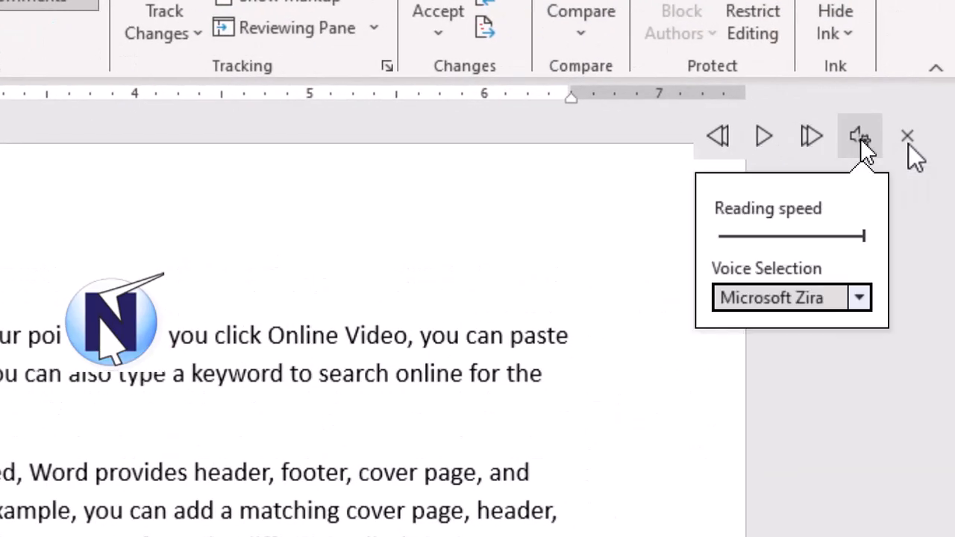
left_click_drag(825, 241, 756, 244)
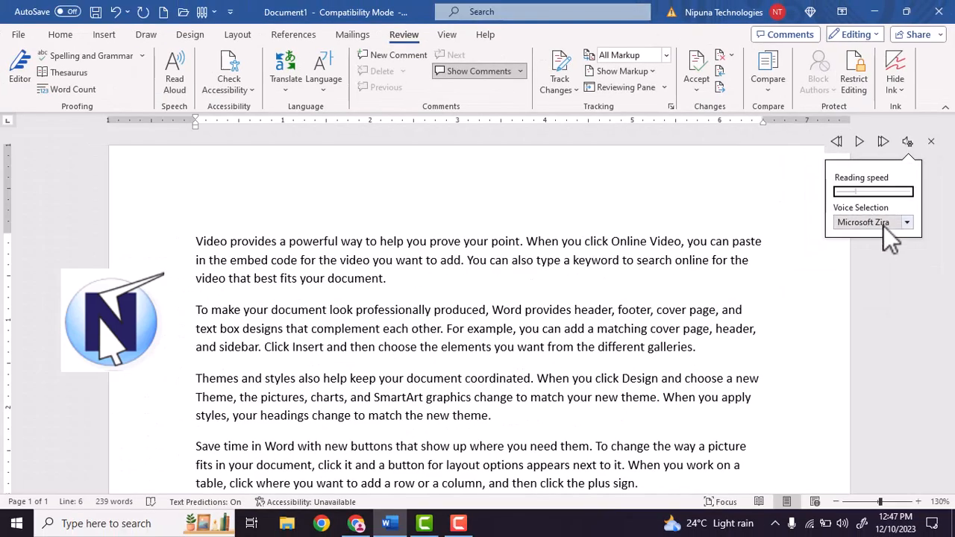
left_click(883, 226)
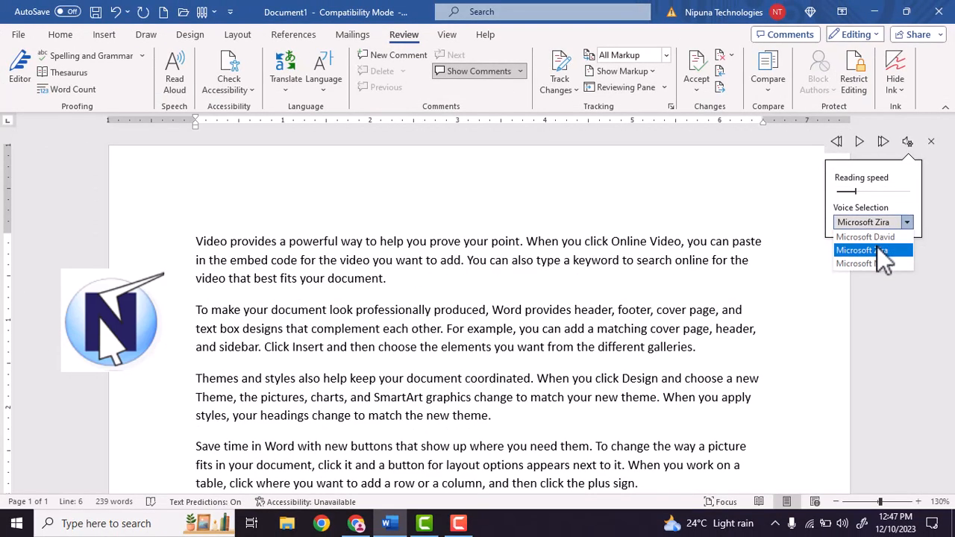
left_click(876, 252)
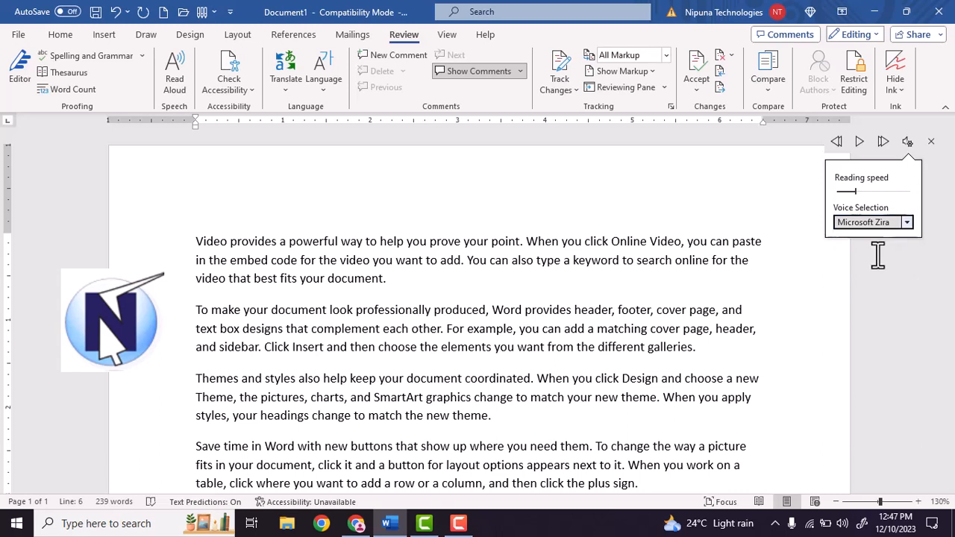
Play Read Aloud from the word "keyword" in the first paragraph into the second paragraph, and close Read Aloud
left_click(601, 260)
left_click(859, 142)
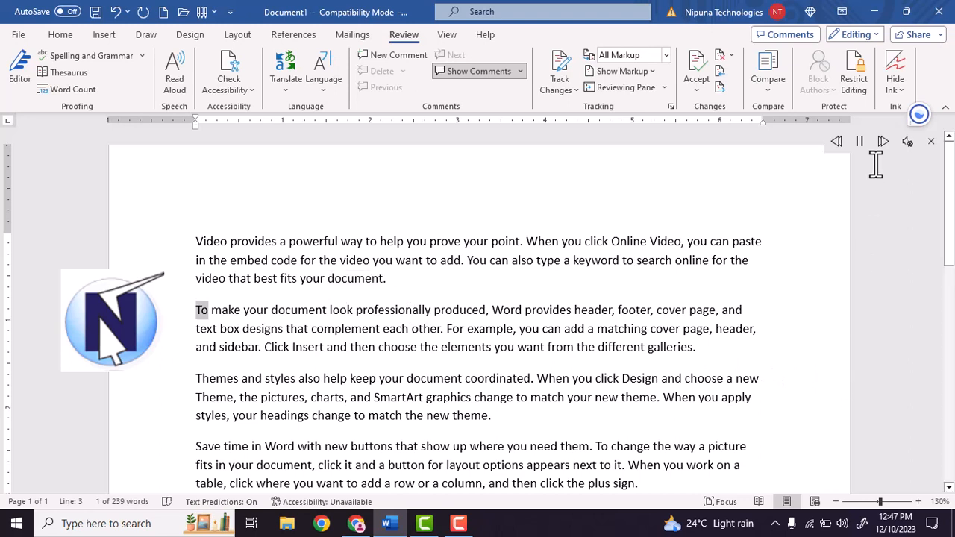
left_click(926, 142)
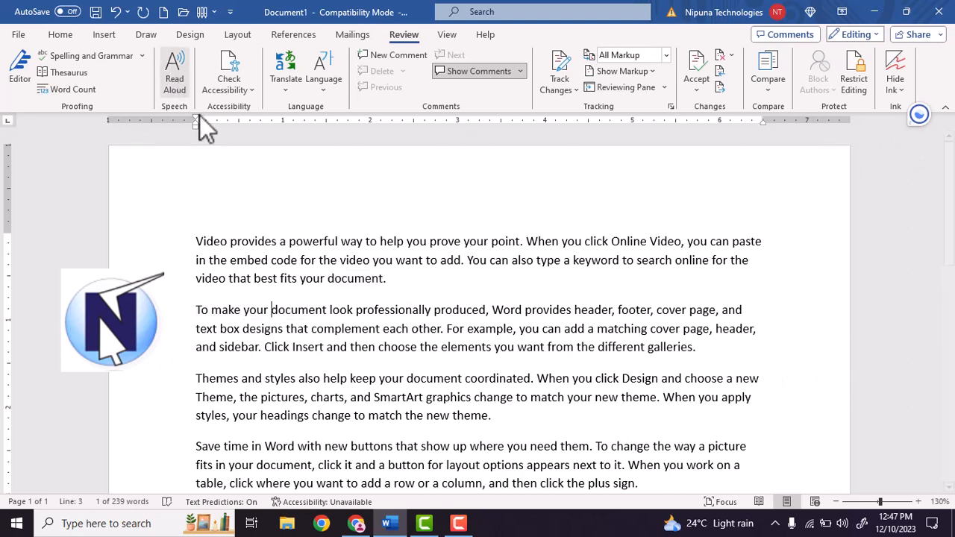
left_click(341, 280)
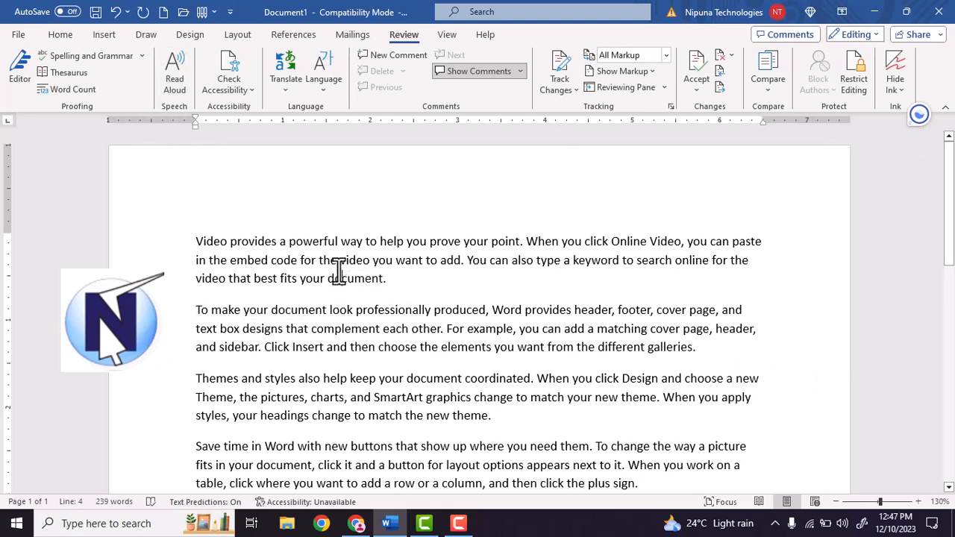